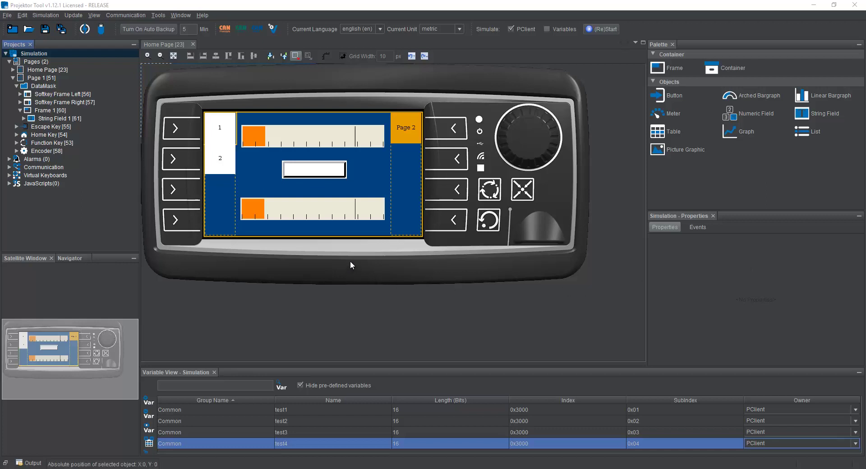
Inspect the variables assigned to the top and bottom bargraphs on the home page.
click(319, 136)
click(319, 204)
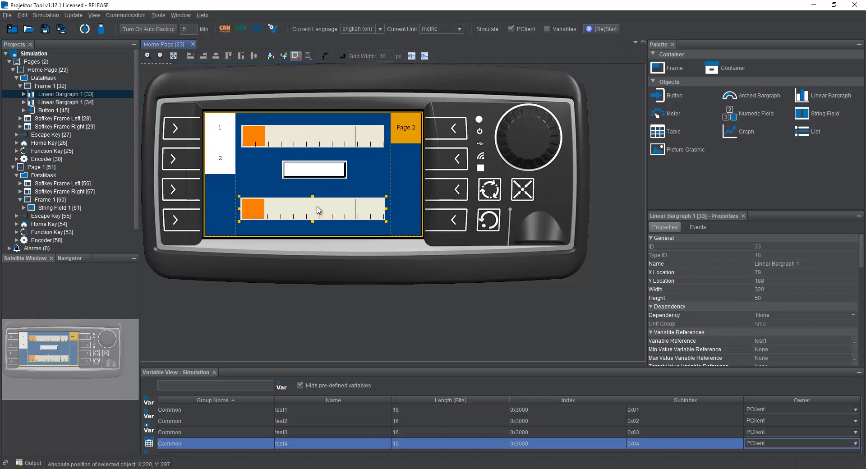
click(336, 143)
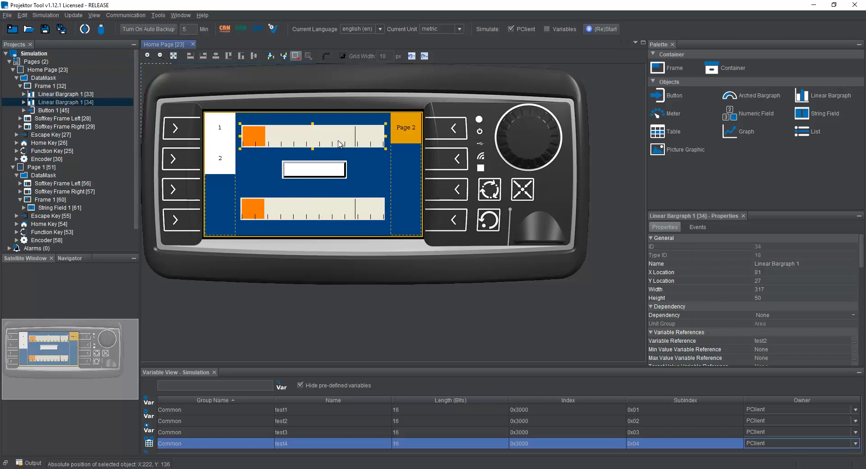
click(336, 202)
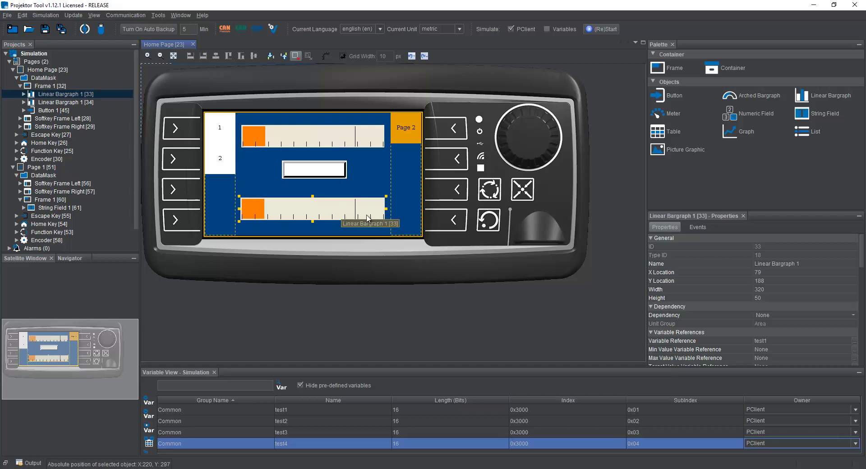
scroll(718, 290, down, 2)
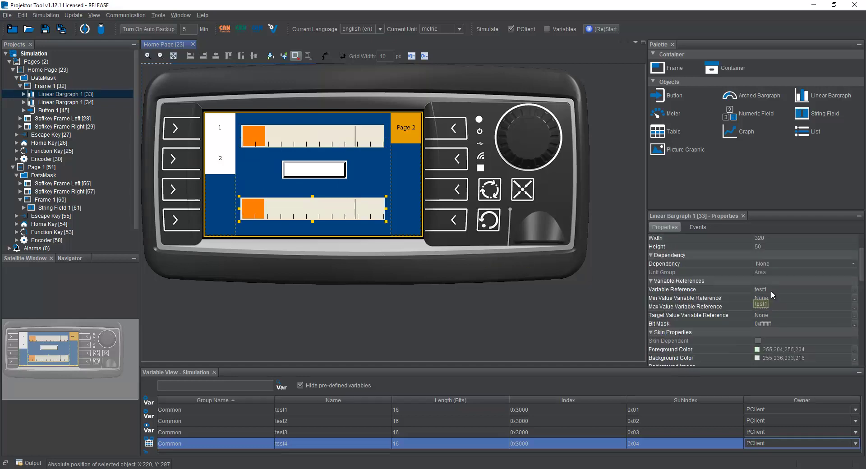
click(345, 140)
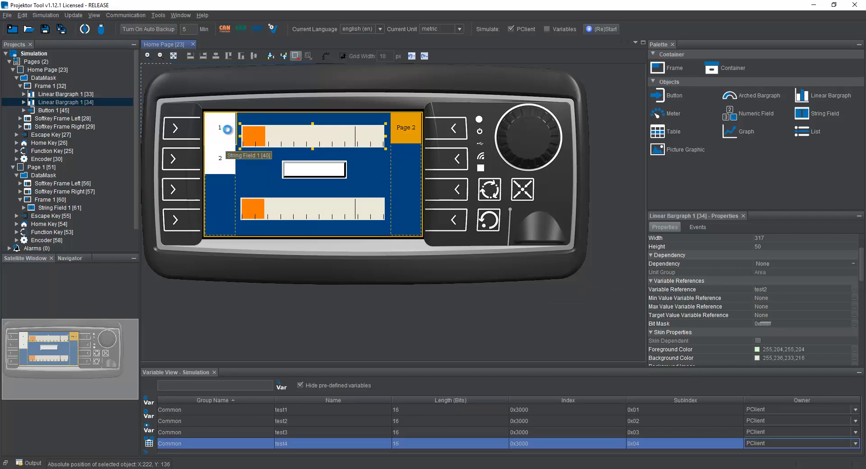
Check the settings and variables of softkeys 1, 2 and the Page 2 softkey.
click(227, 130)
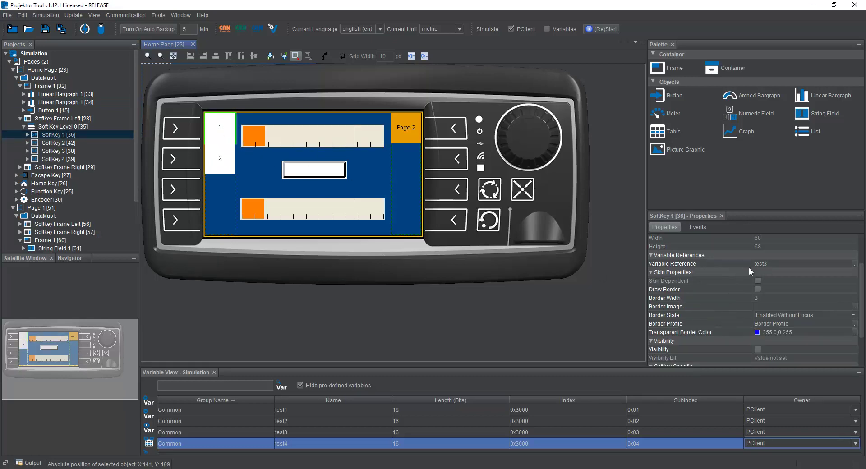
click(224, 170)
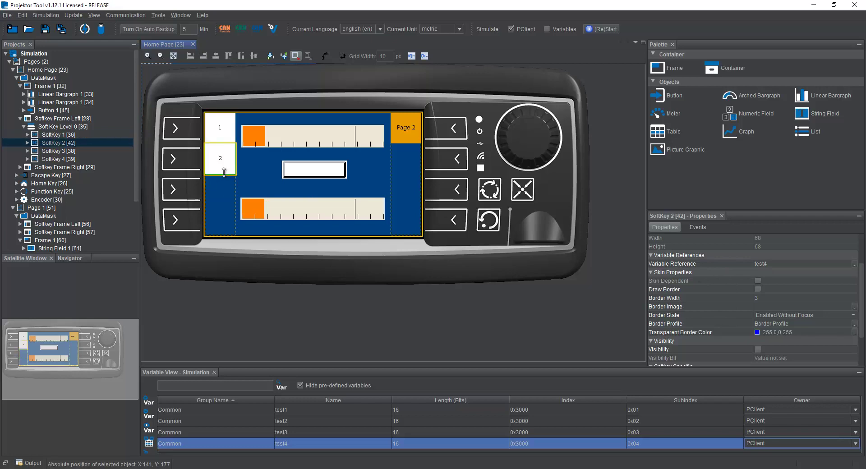
click(405, 138)
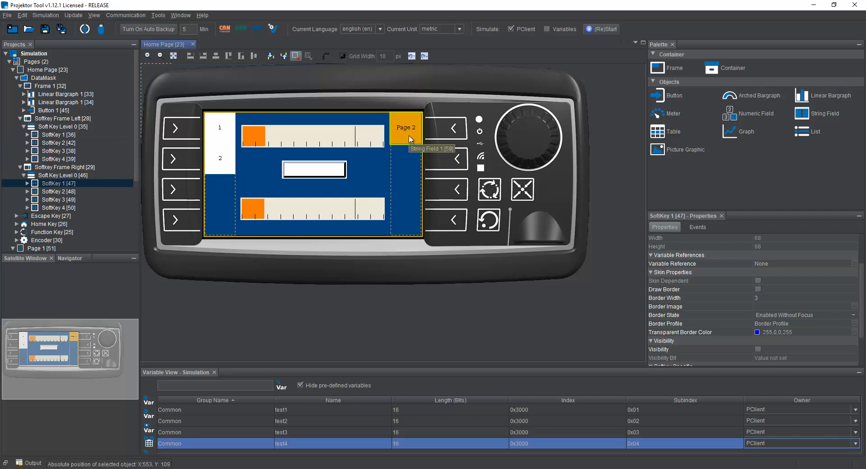
Open Page 1 in the editor, then close it to return to the home page.
scroll(53, 118, down, 4)
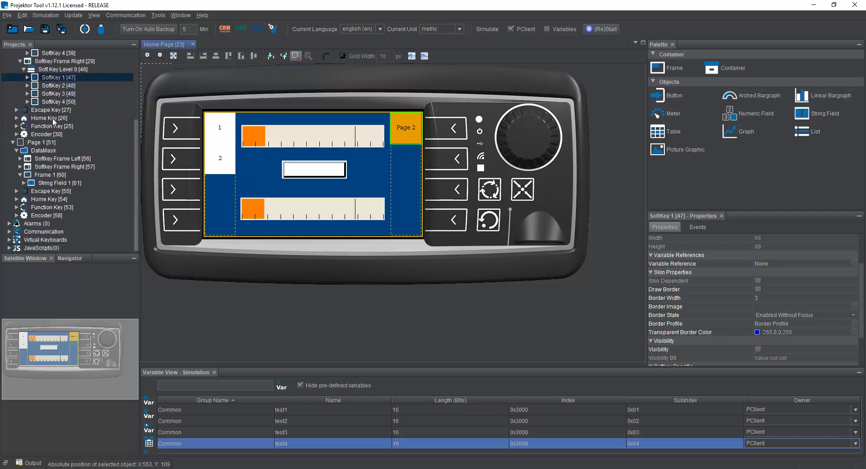
double_click(40, 142)
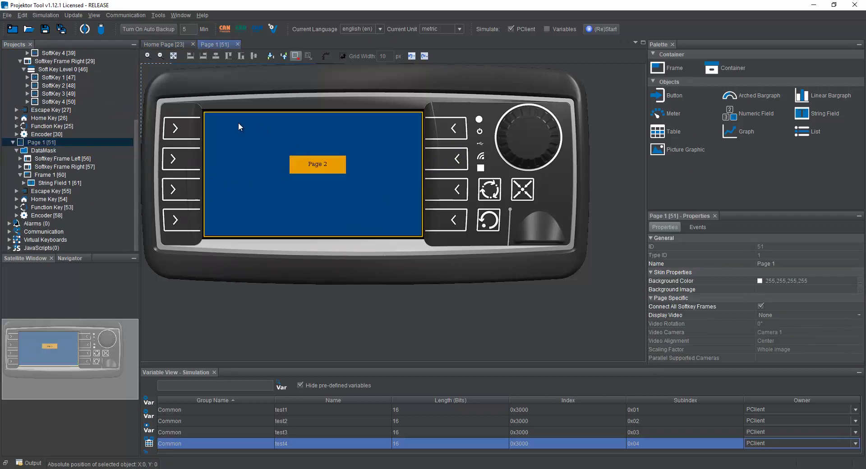
click(238, 44)
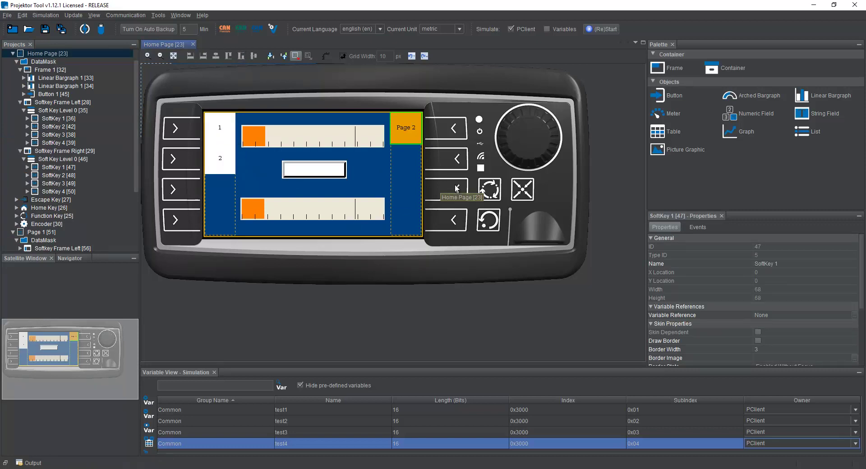
Launch the PClient simulation from the project's Simulation entry and shift its window slightly left.
scroll(104, 121, up, 1)
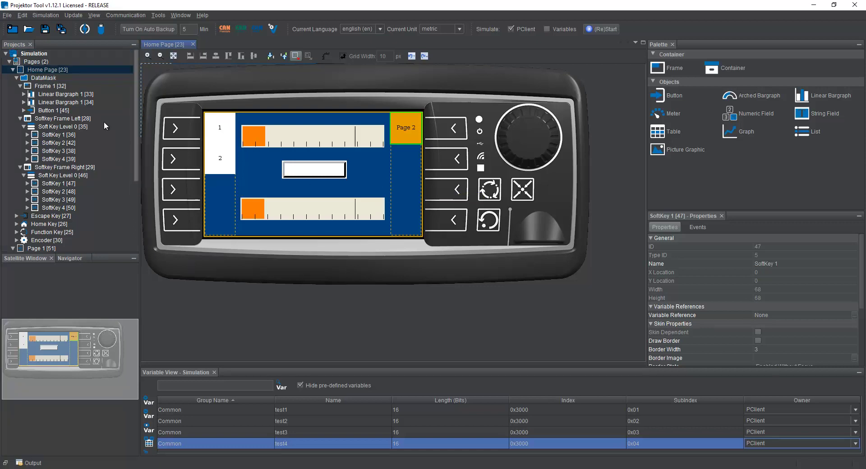
click(40, 54)
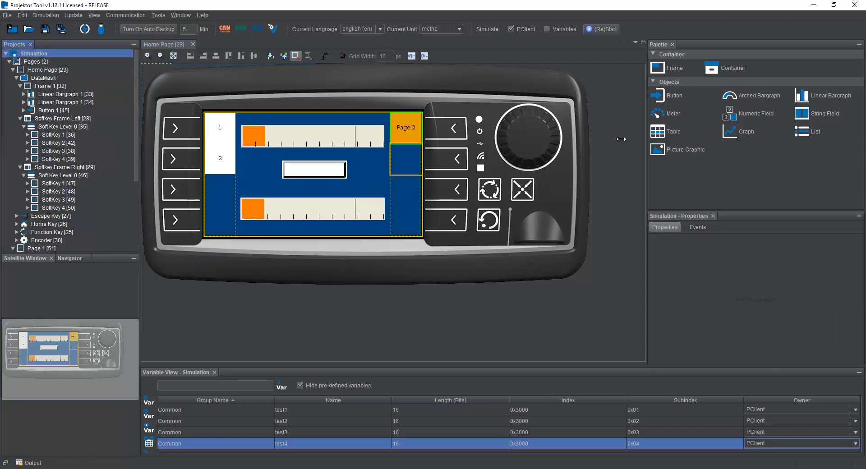
click(513, 28)
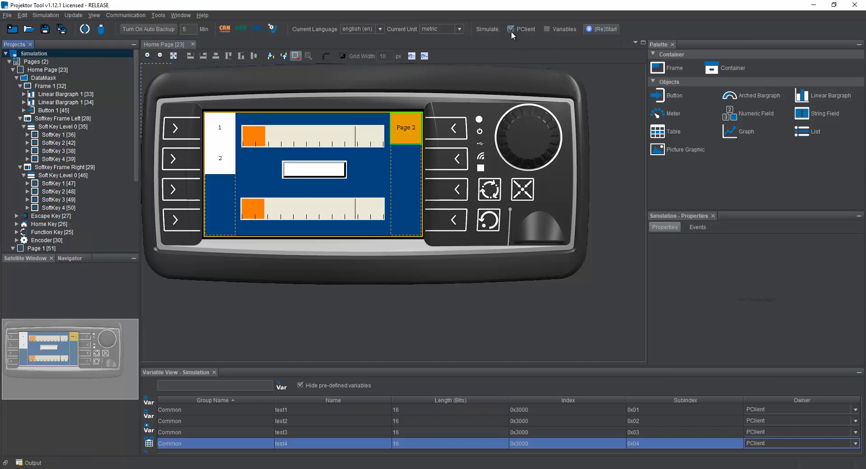
click(602, 29)
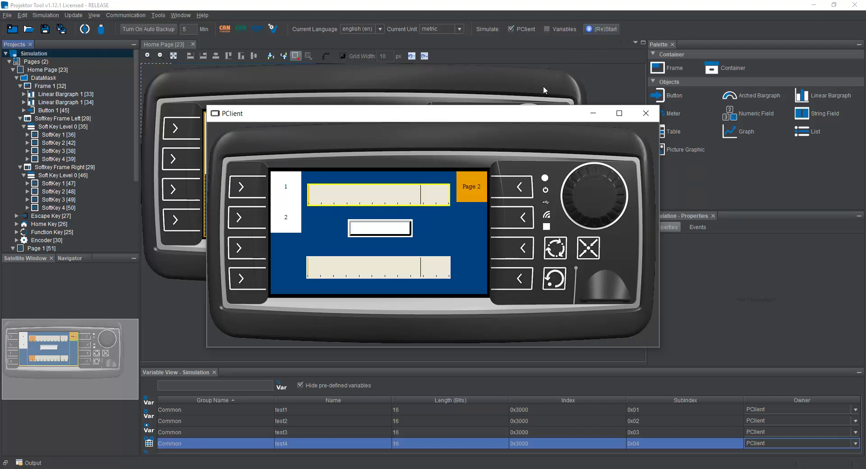
drag(534, 116, 513, 113)
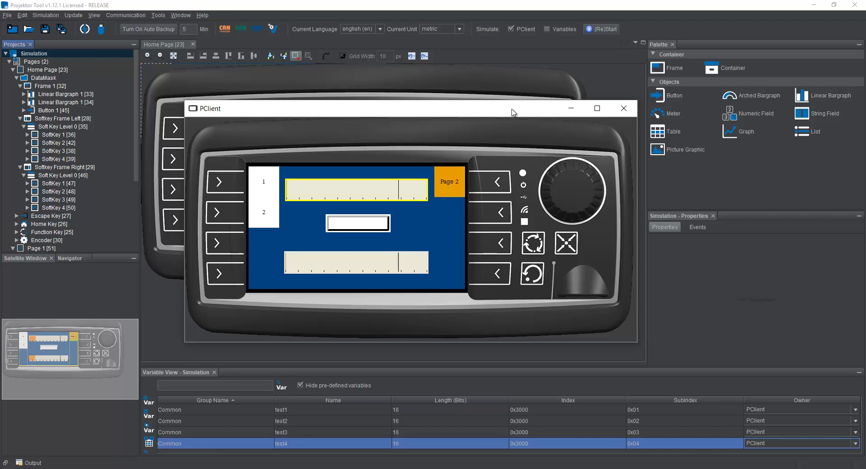
Select the upper bargraph in PClient and wheel its value up until the fill turns light green.
drag(514, 112, 505, 106)
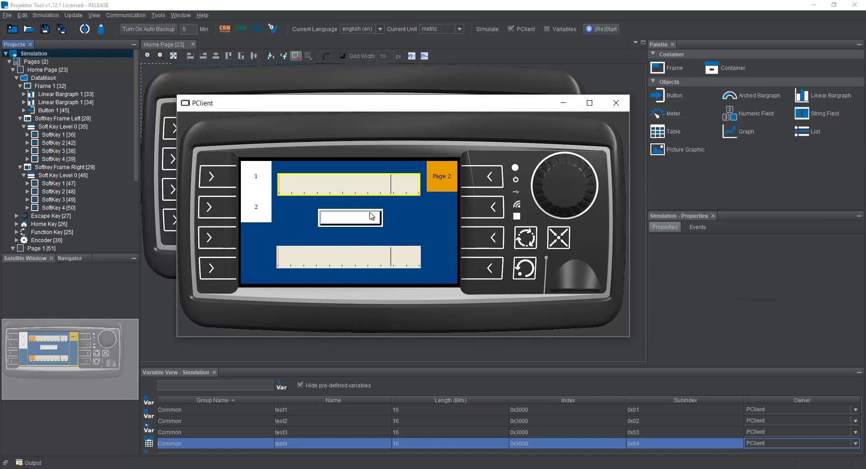
click(351, 220)
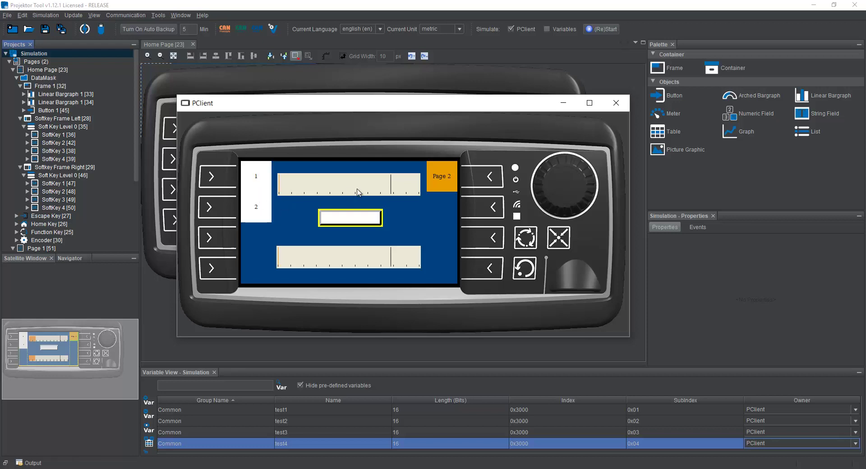
click(358, 192)
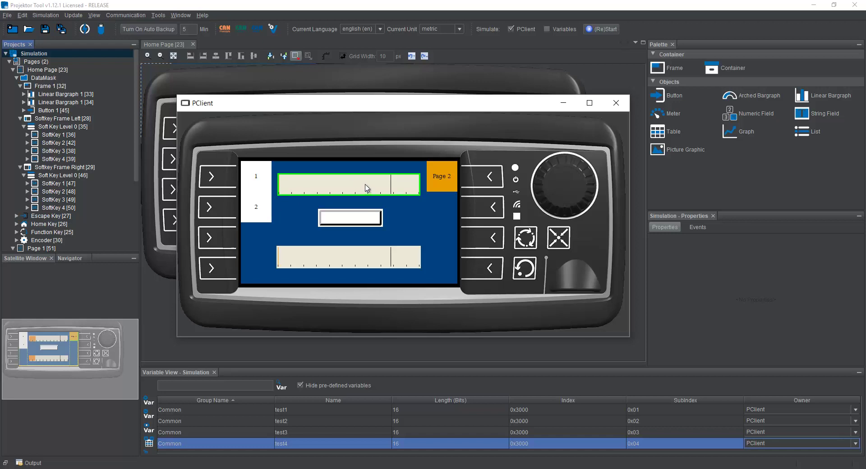
scroll(368, 187, up, 6)
scroll(372, 186, up, 2)
scroll(371, 186, up, 2)
scroll(371, 185, up, 4)
scroll(371, 185, down, 4)
scroll(373, 187, down, 5)
scroll(369, 188, up, 2)
click(366, 189)
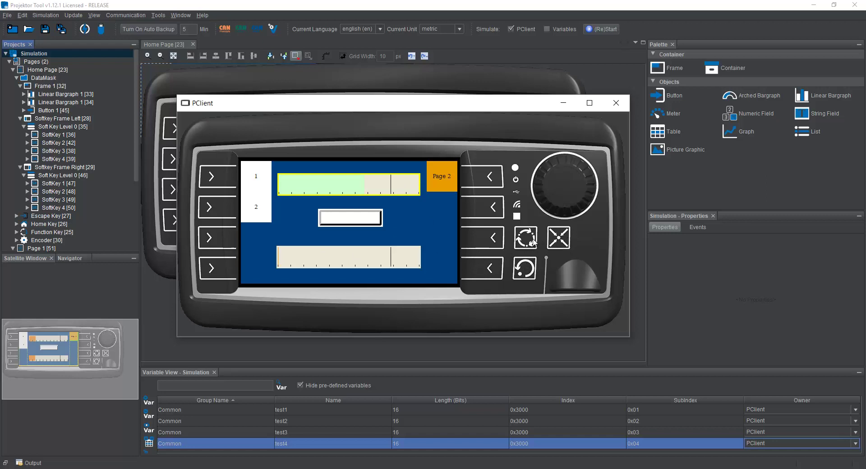
Switch the simulated display to Page 2 and back twice, then close the PClient window.
click(442, 183)
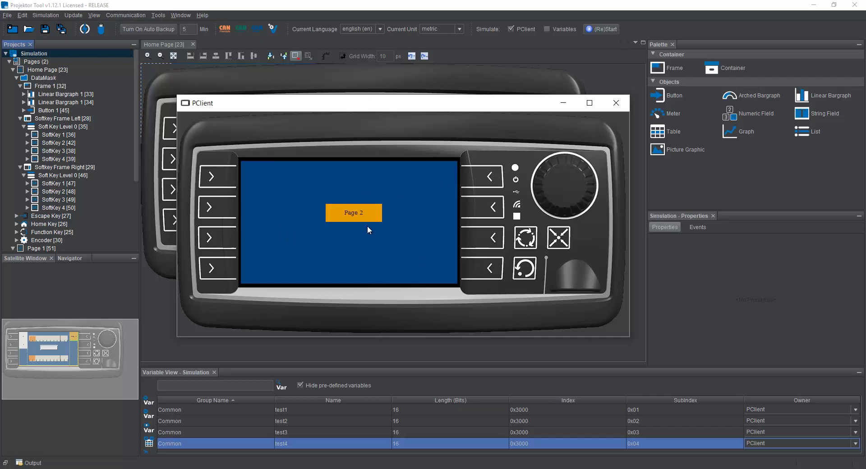
click(560, 240)
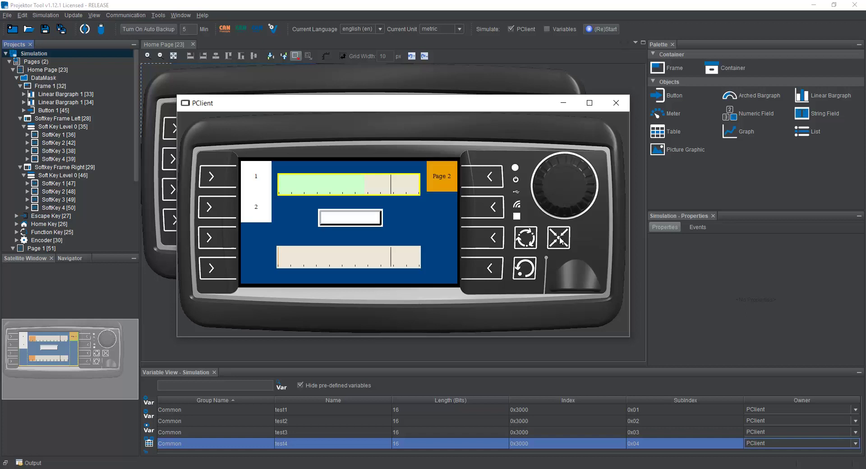
click(452, 178)
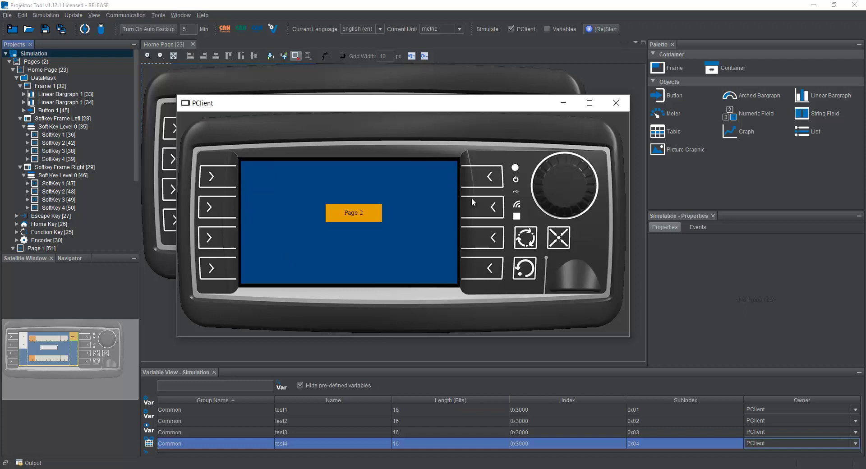
click(526, 270)
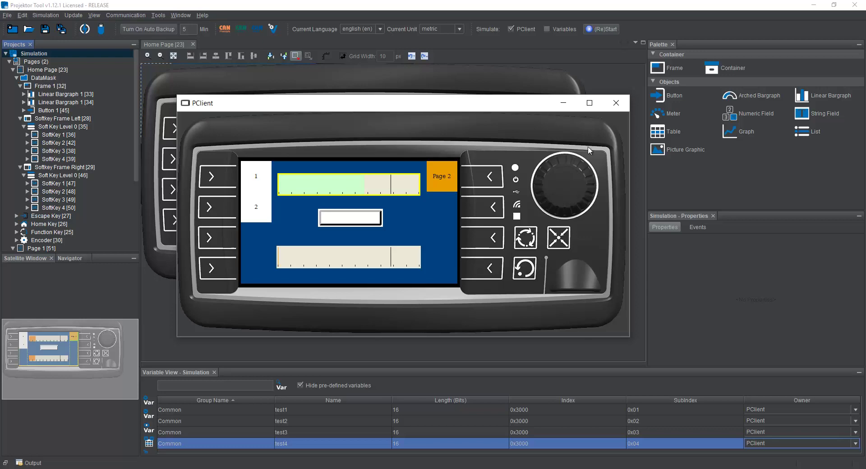
click(616, 104)
Restart the simulation with variable simulation enabled and arrange the PClient and Variable Simulation windows.
click(548, 28)
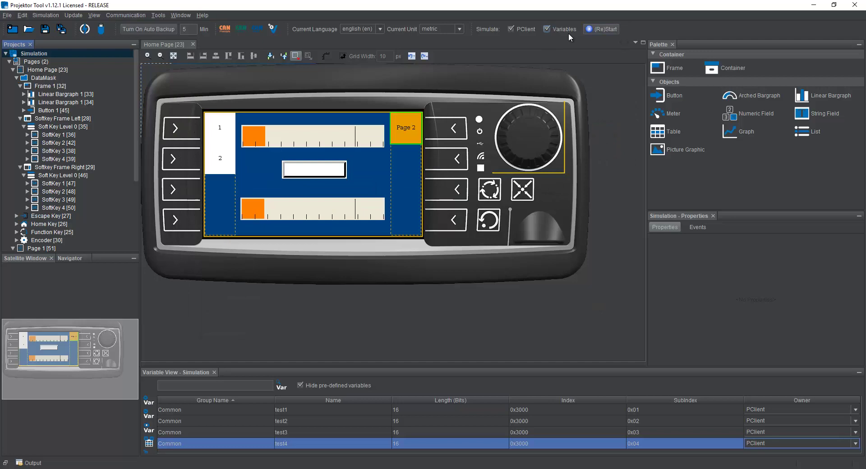
click(603, 29)
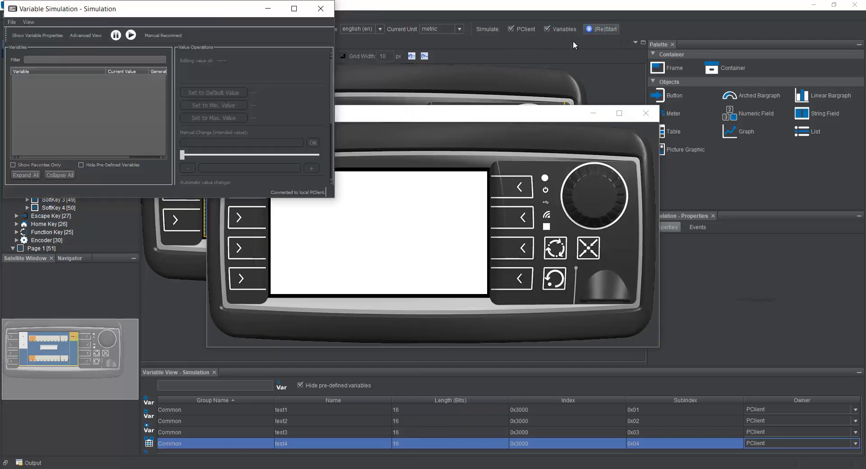
drag(448, 116, 458, 231)
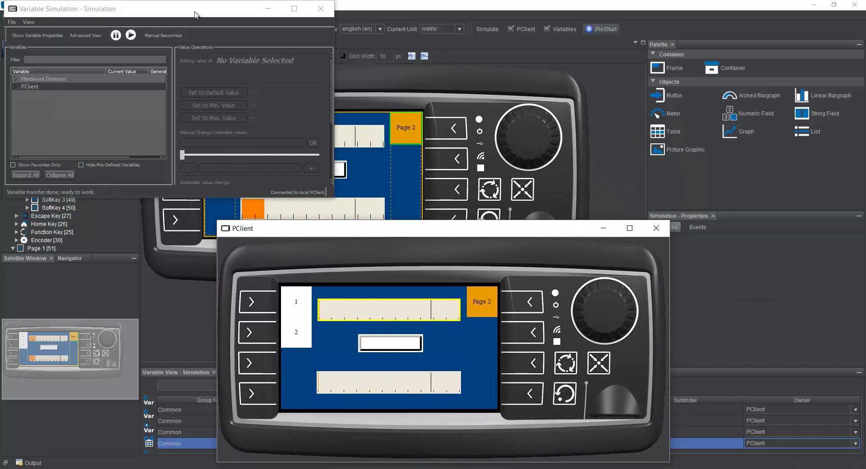
drag(195, 12, 451, 28)
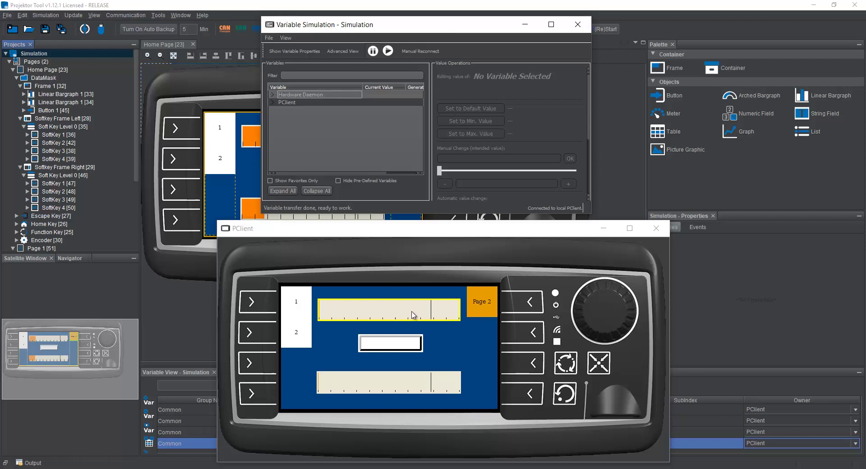
Filter the Variables list by 'test' to show only test1–test4.
click(312, 76)
text(test)
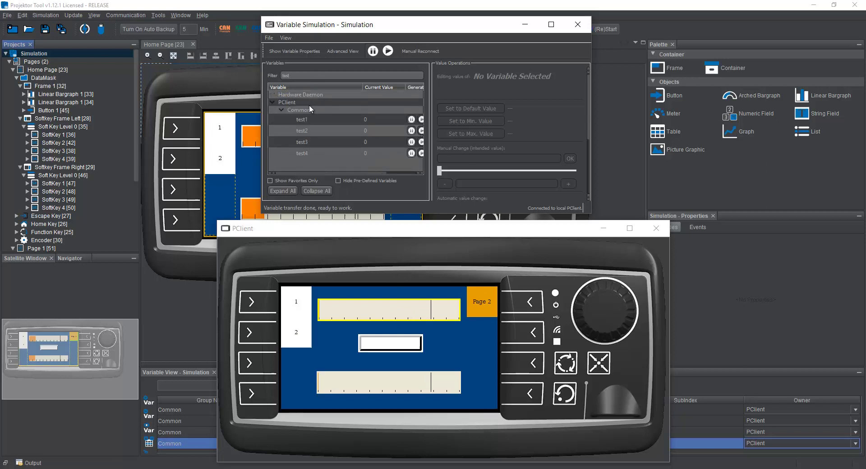
click(307, 118)
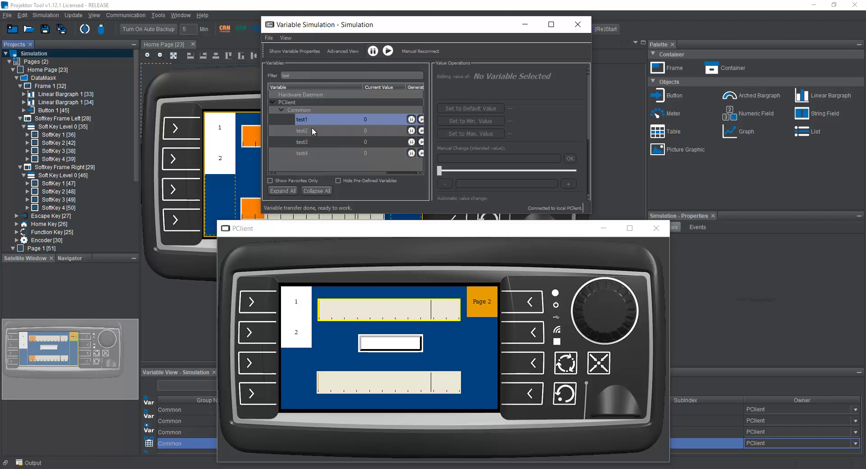
Press softkeys 1, 2 and then 1 again on the simulated terminal.
click(297, 301)
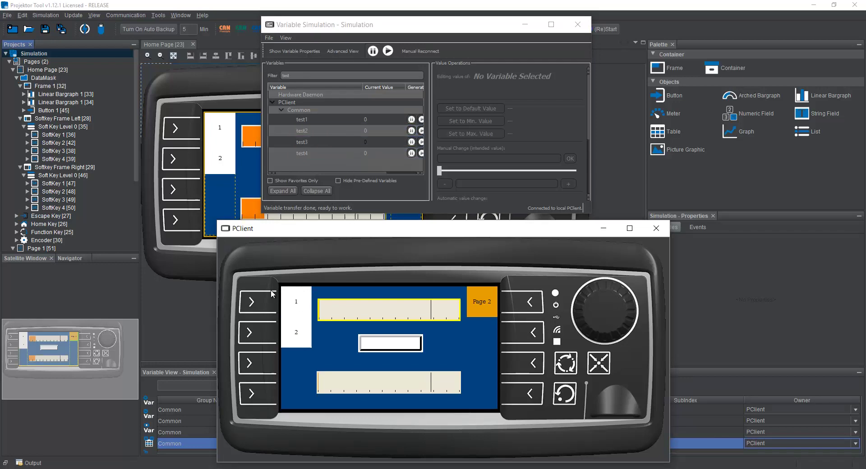
click(296, 336)
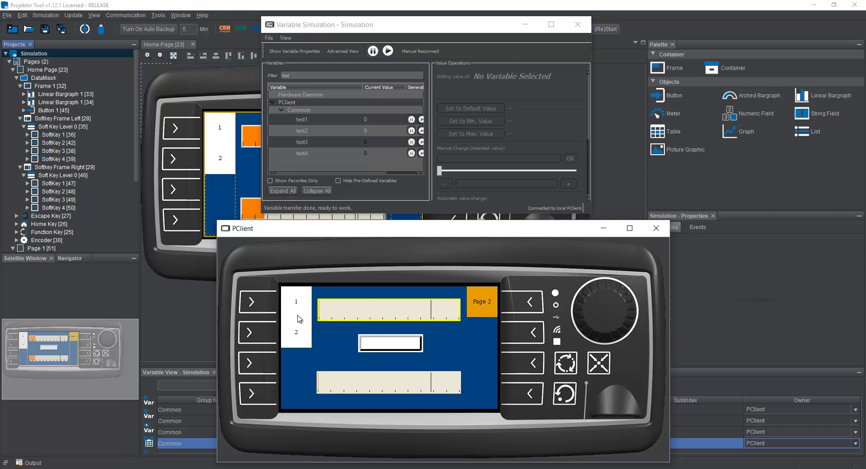
click(294, 319)
Select the top bargraph and wheel test2 up to 88.
click(391, 313)
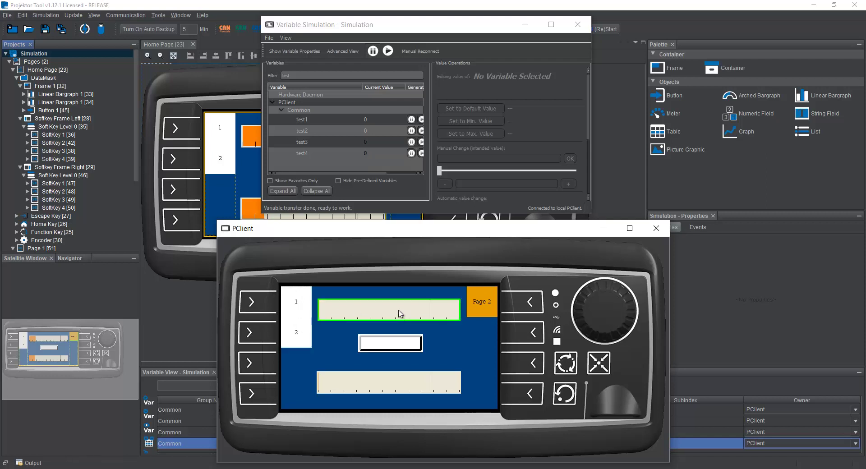
scroll(399, 313, up, 6)
scroll(400, 312, up, 20)
scroll(387, 312, up, 20)
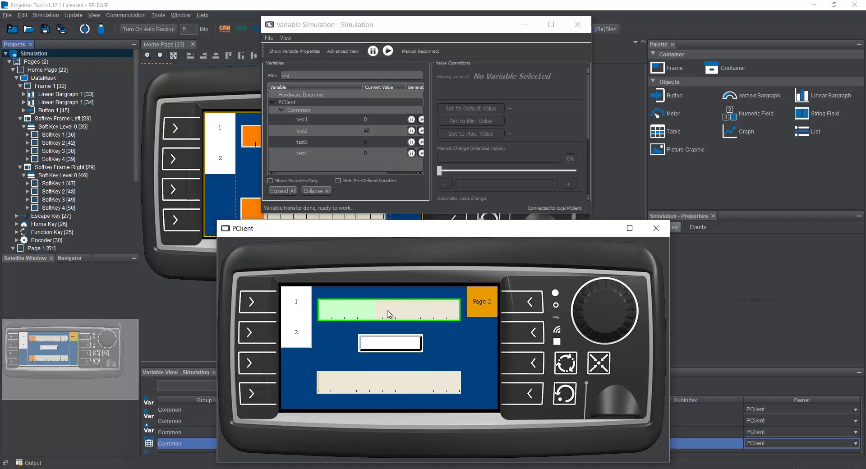
scroll(386, 312, up, 20)
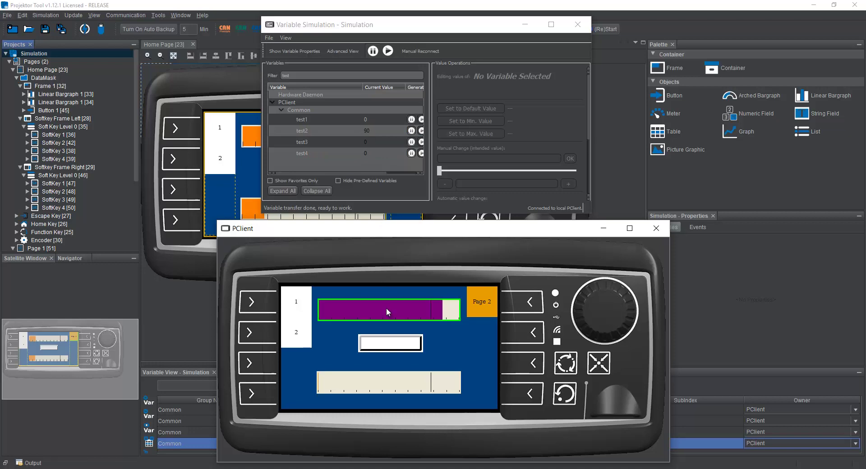
scroll(385, 312, down, 12)
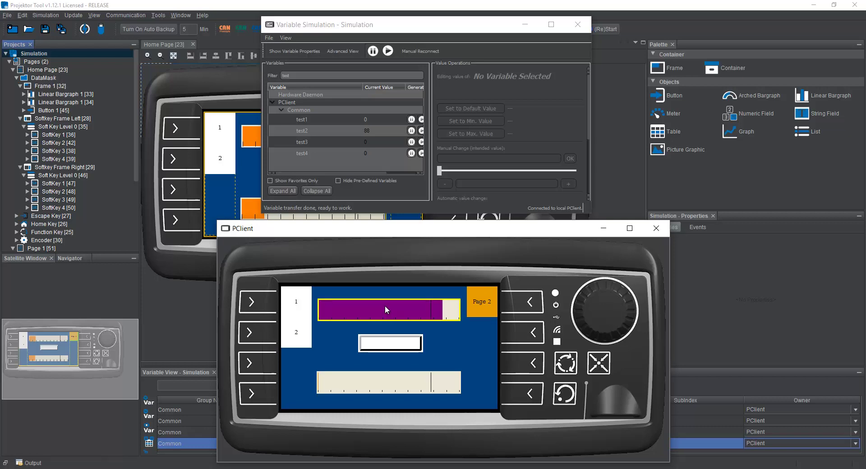
Load test1 into the value editor with 'Overwrite Owner's value' enabled, and nudge the PClient window.
click(309, 121)
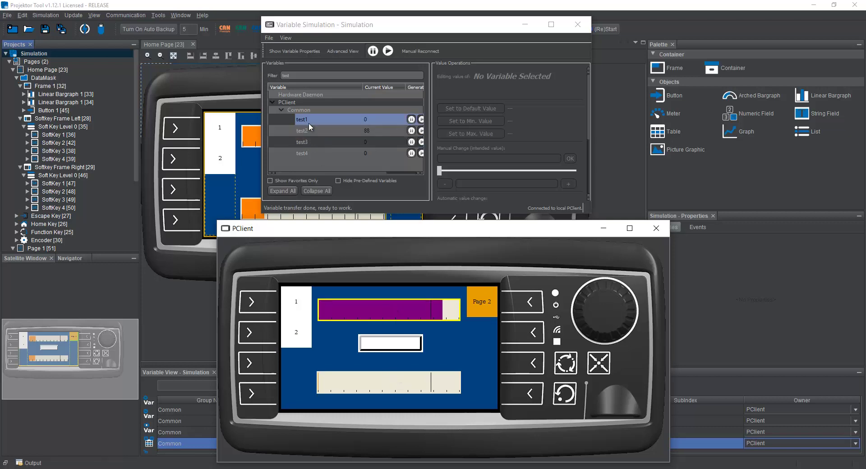
click(307, 119)
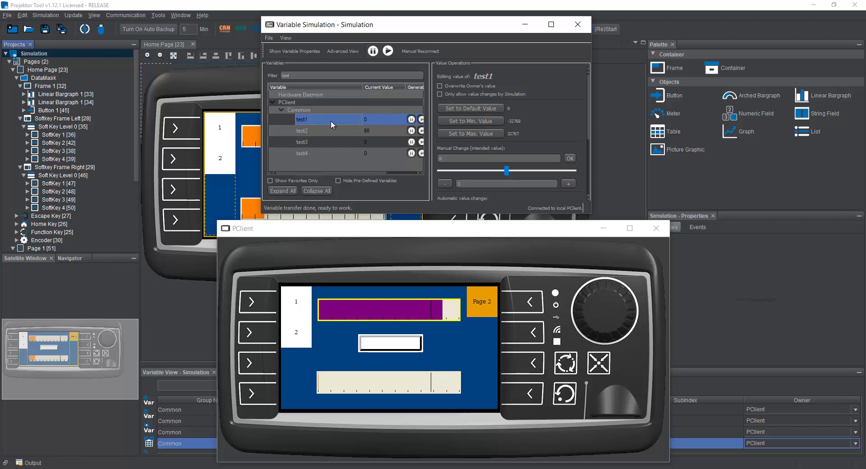
click(440, 87)
drag(497, 236, 495, 233)
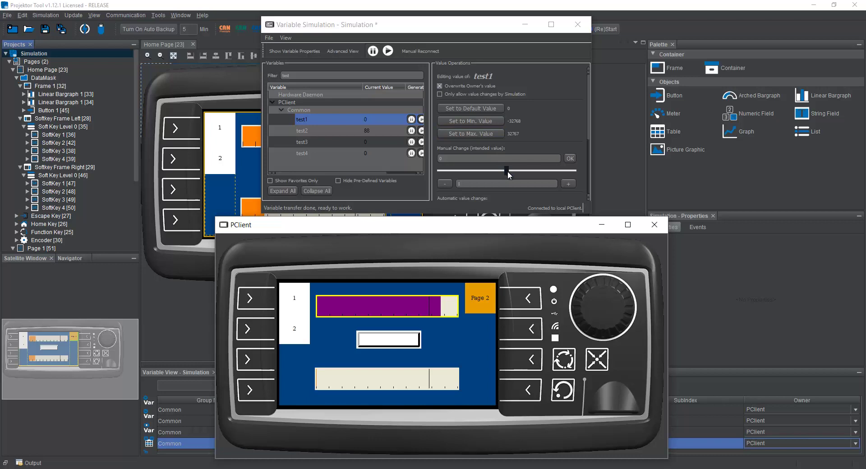
Raise test1 fifteen steps with the + button so the lower bargraph grows.
click(569, 184)
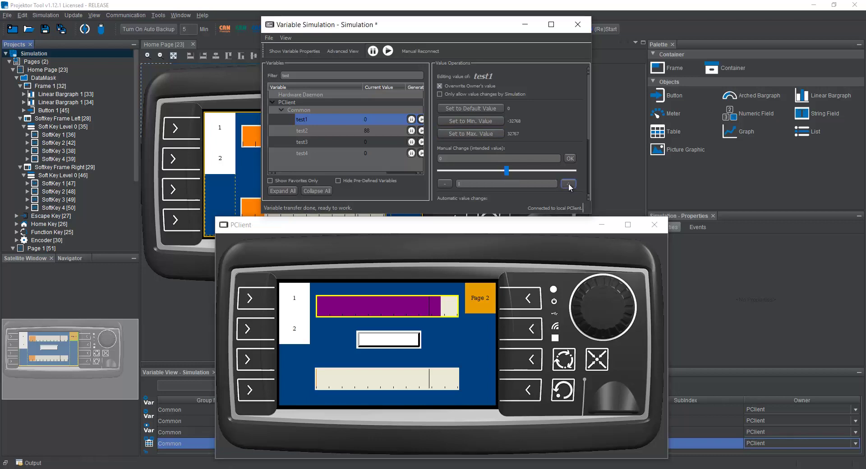
click(570, 184)
click(570, 184)
click(569, 184)
click(569, 185)
click(569, 184)
click(569, 184)
click(569, 184)
click(569, 184)
click(569, 184)
click(569, 185)
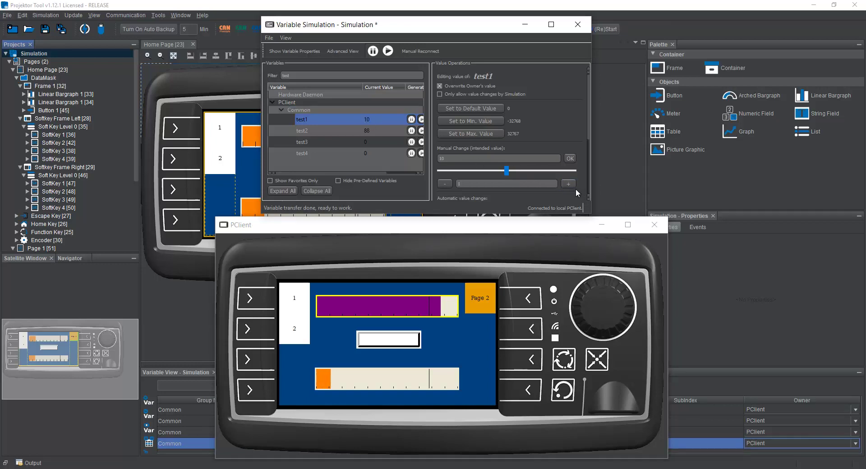
click(569, 184)
click(569, 184)
click(569, 184)
click(569, 184)
click(569, 184)
click(569, 184)
click(569, 184)
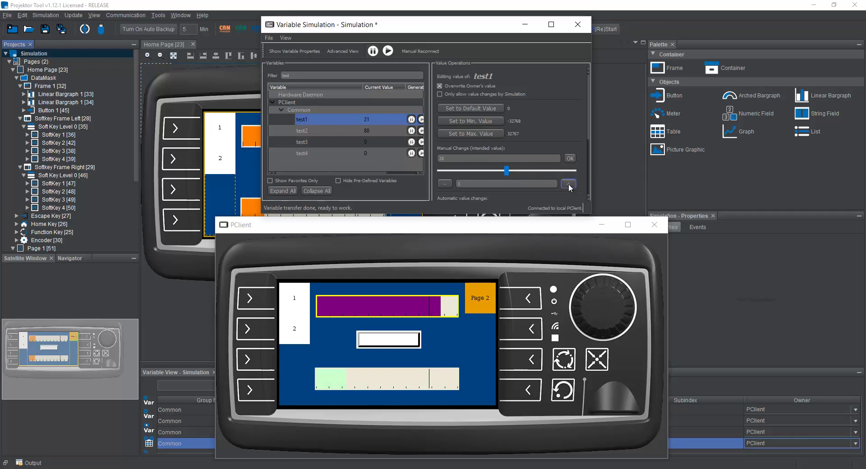
click(569, 184)
click(569, 184)
click(569, 184)
click(569, 184)
click(569, 185)
click(569, 184)
click(569, 184)
Lower test1 four steps, then apply a manual value of 100.
click(445, 184)
click(445, 184)
click(445, 184)
click(445, 184)
click(445, 184)
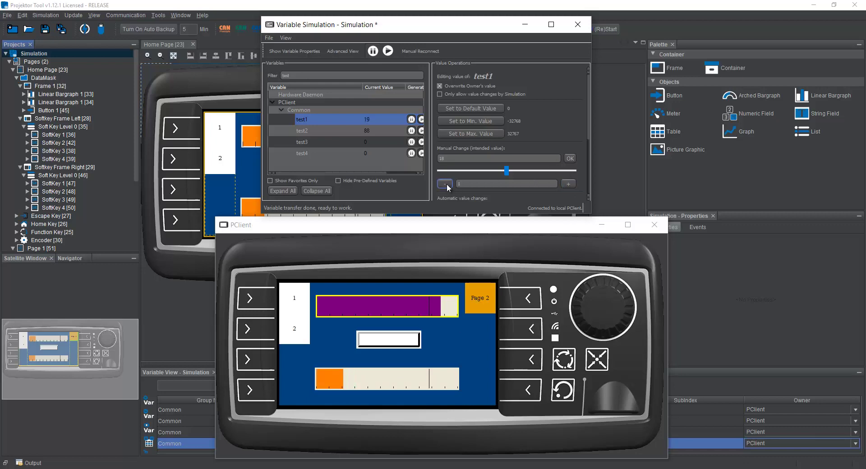
click(445, 184)
click(445, 184)
click(445, 184)
click(445, 184)
text(00)
click(570, 159)
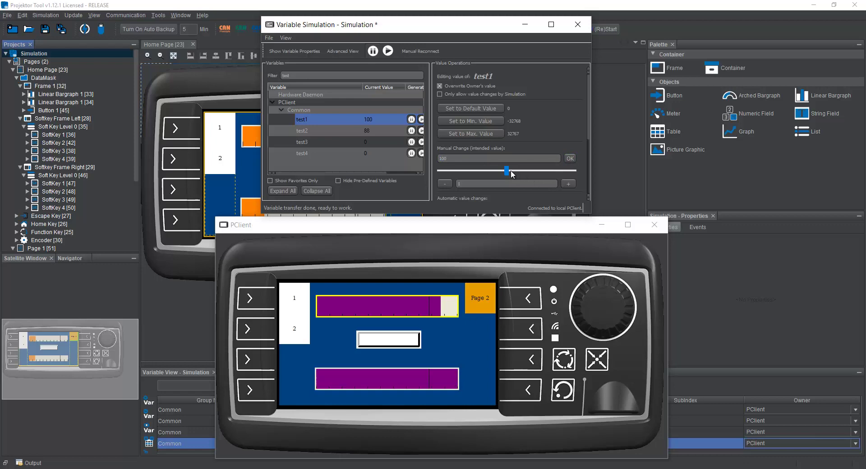
Drag the Manual Change slider to drive test1 to its maximum of 32767.
mouse_move(512, 174)
mouse_down()
mouse_move(438, 174)
mouse_move(581, 172)
mouse_move(462, 172)
mouse_move(513, 174)
mouse_move(505, 175)
mouse_up()
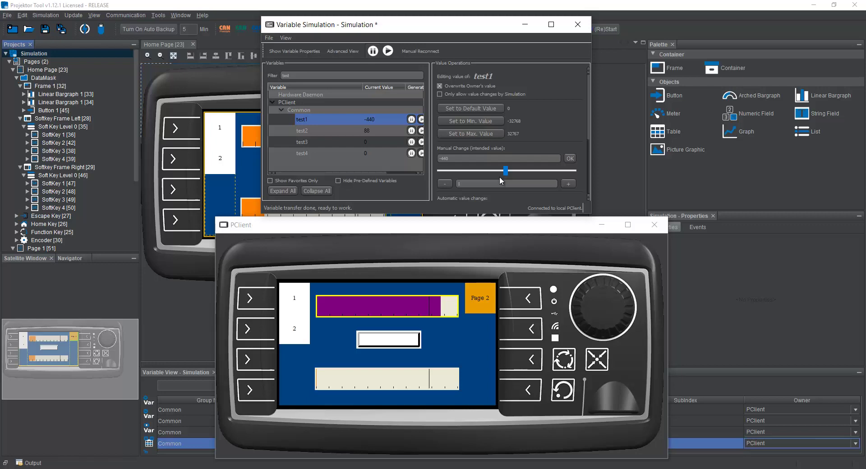
drag(502, 176, 571, 170)
scroll(554, 106, down, 1)
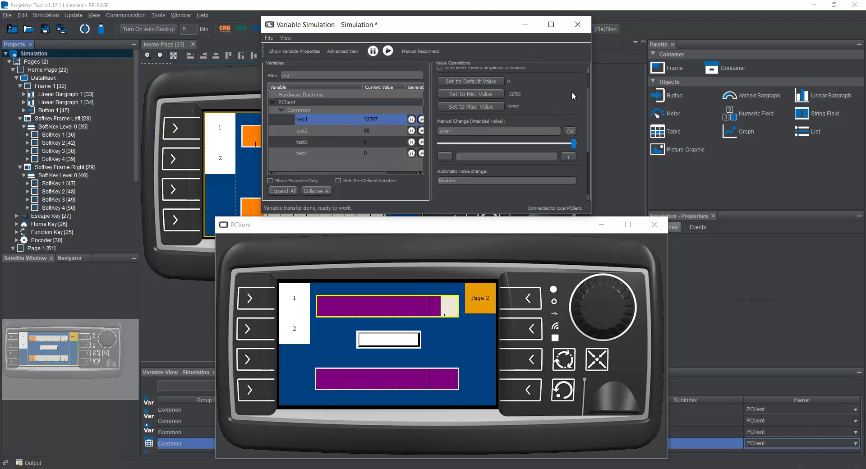
Set test1's automatic change to Value Range with start 50, step 1 and 500 ms interval.
scroll(583, 94, down, 3)
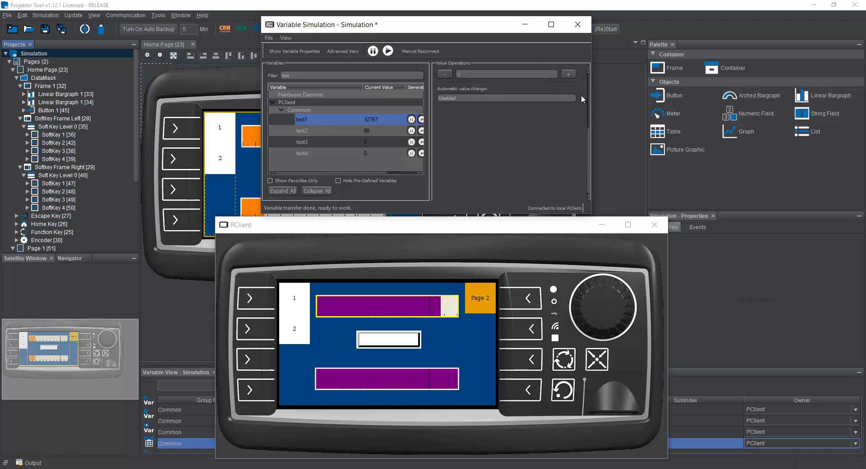
click(492, 98)
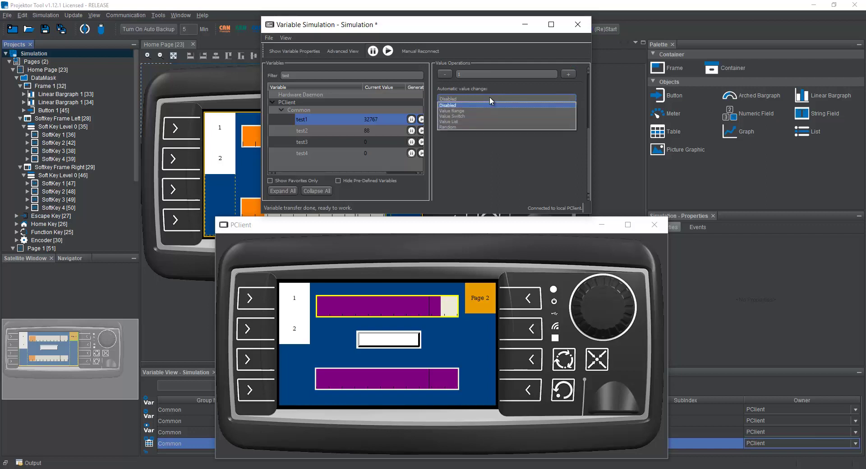
click(466, 111)
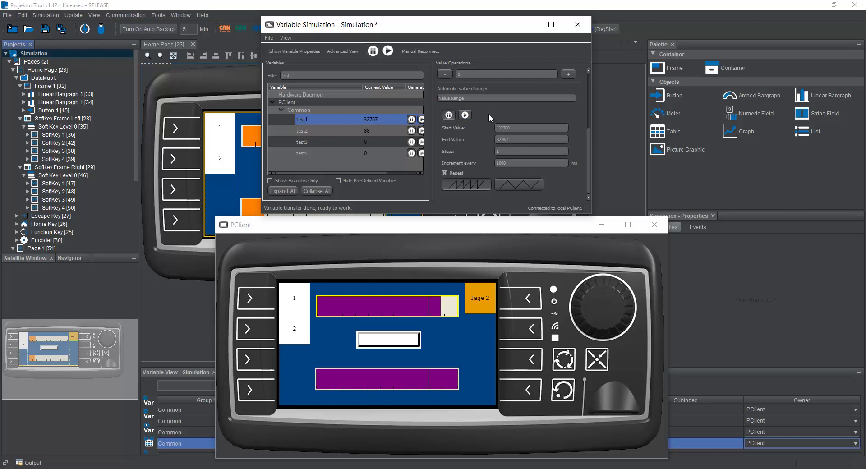
click(518, 128)
text(50)
click(527, 139)
text(1)
key(Tab)
text(500)
Choose a triangle ramp for test1, start it, and review the Value Operations panel.
click(509, 184)
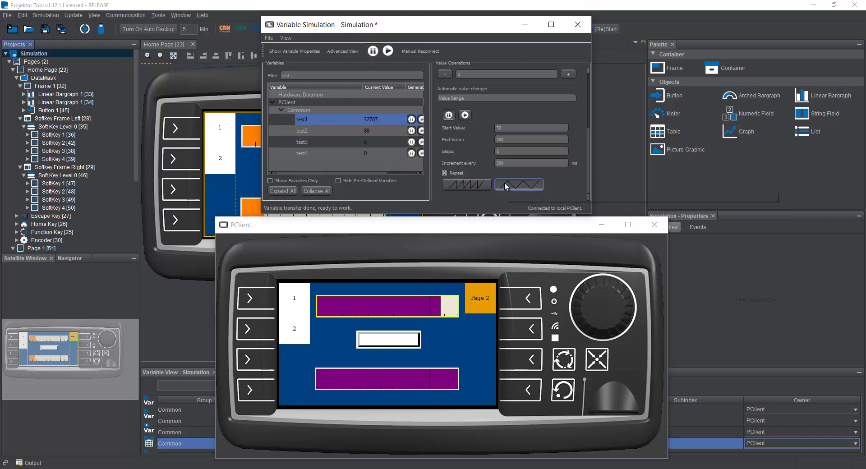
click(466, 116)
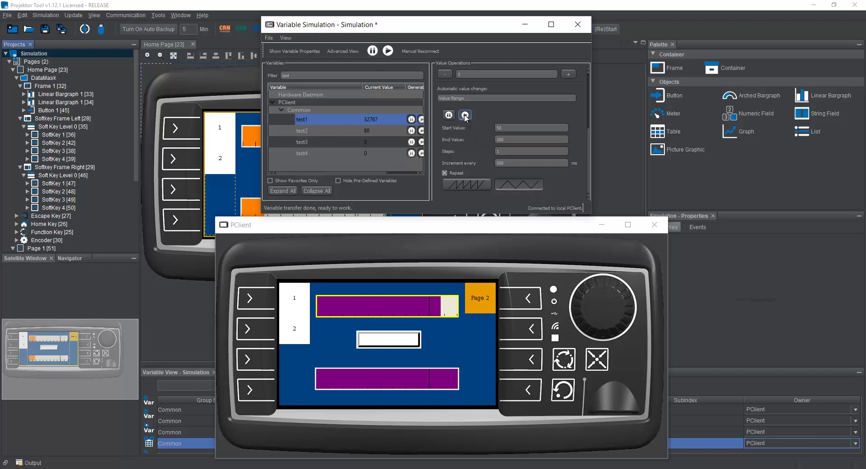
scroll(479, 131, up, 3)
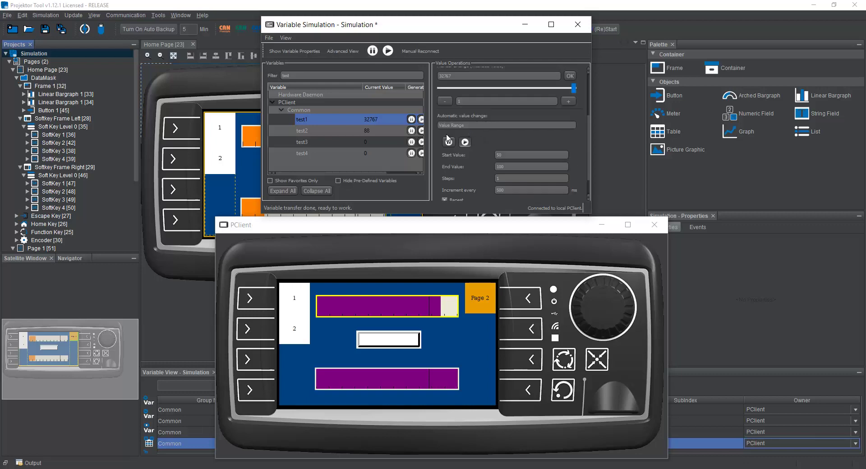
scroll(466, 146, up, 1)
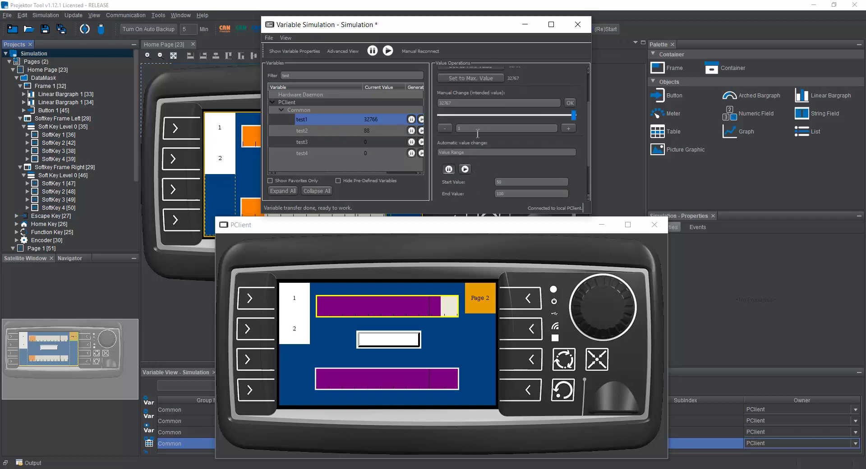
drag(575, 115, 506, 117)
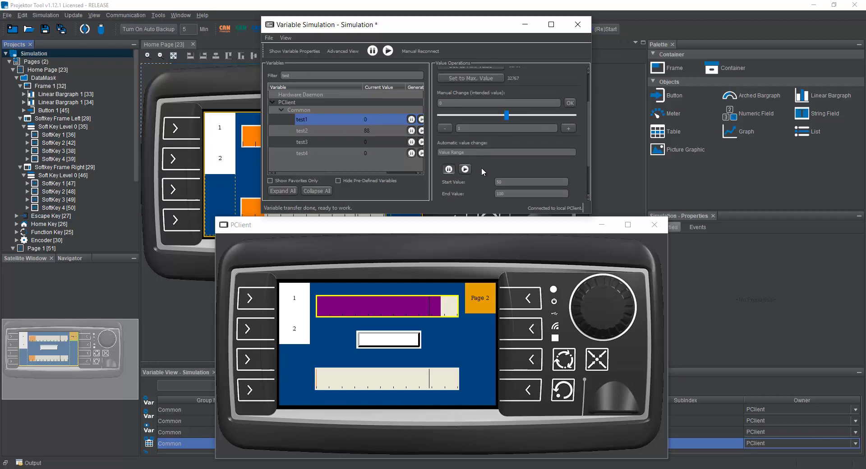
scroll(481, 167, down, 1)
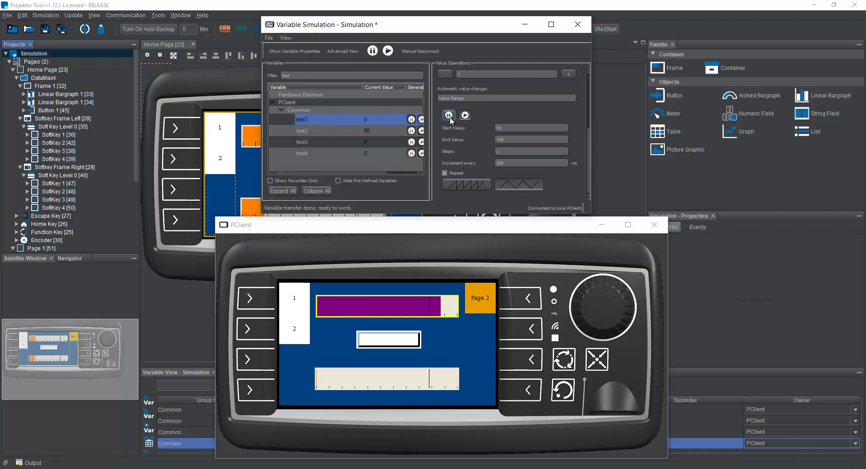
scroll(481, 116, up, 1)
Apply 50 to test1, start its automatic ramp, and raise the value four steps.
text(50)
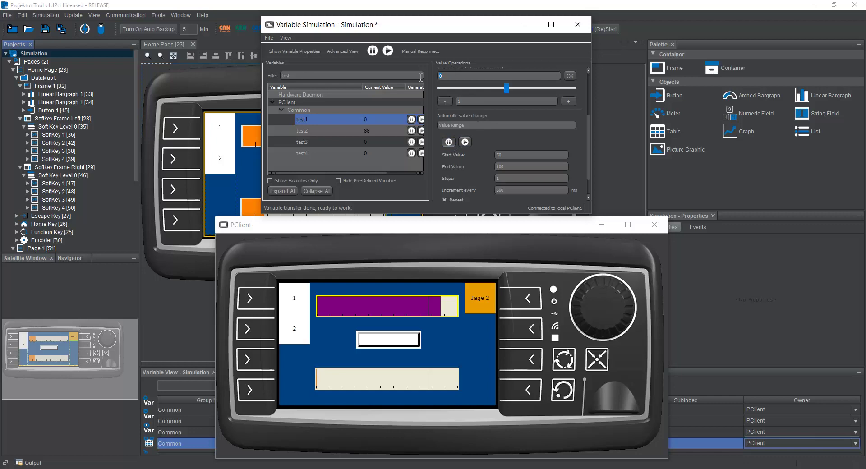
click(571, 76)
click(466, 143)
click(569, 102)
click(569, 102)
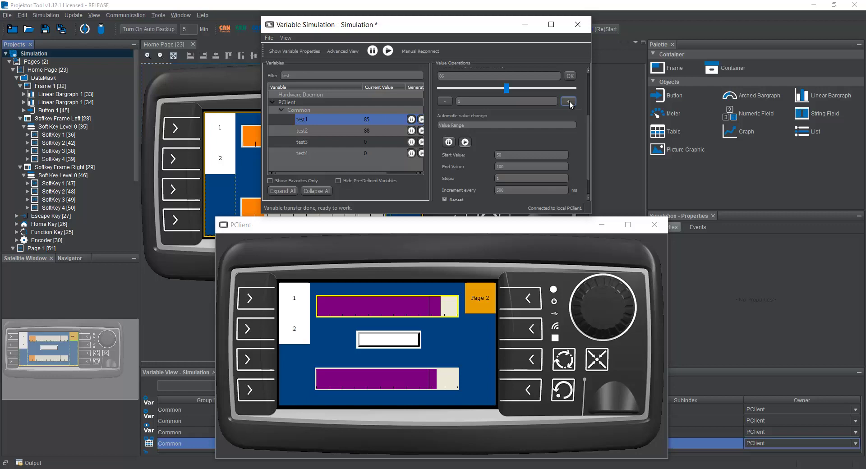
click(569, 102)
click(570, 102)
click(570, 102)
click(570, 102)
click(569, 102)
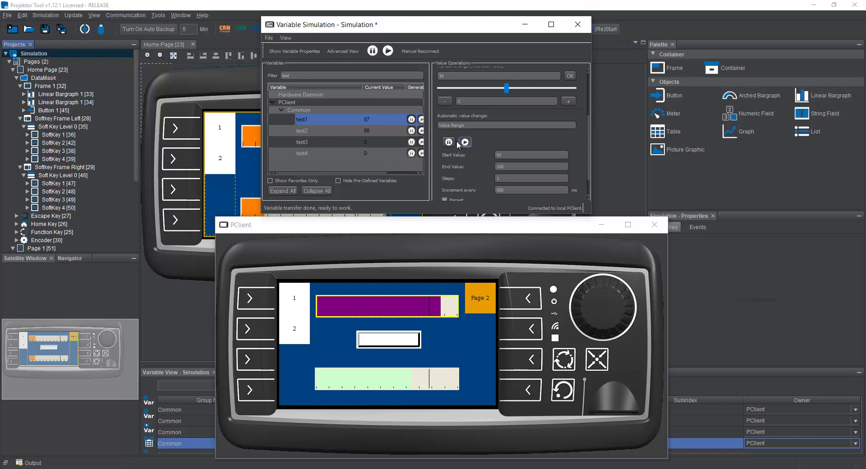
Run test1 as a Value Switch between 50 and 100, then change the mode to Value List.
click(473, 126)
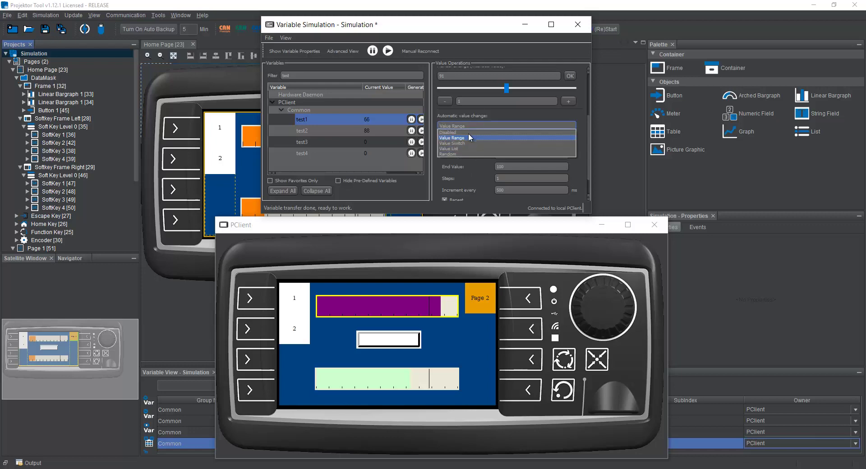
click(467, 143)
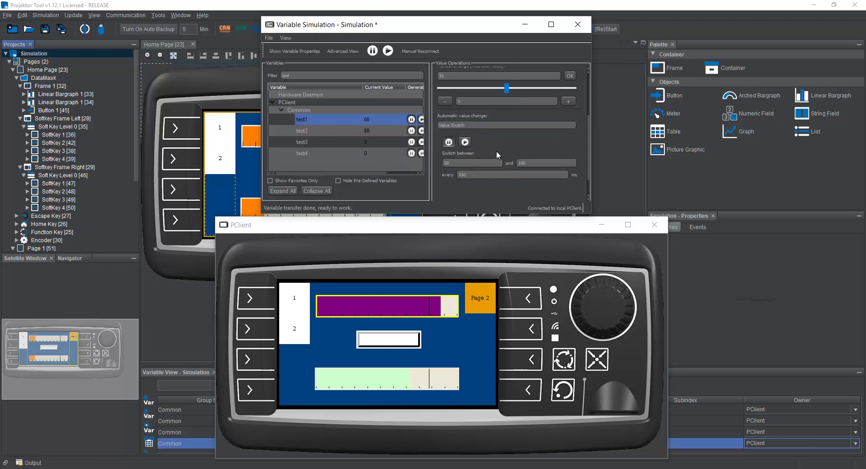
click(466, 142)
click(490, 123)
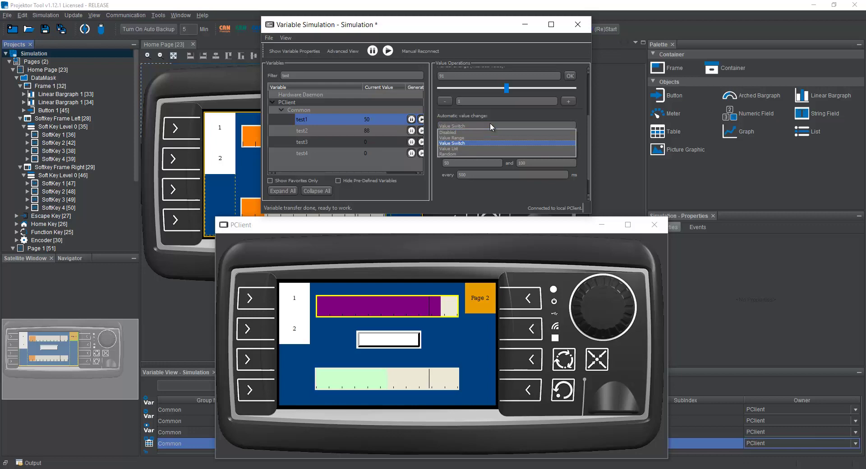
click(465, 149)
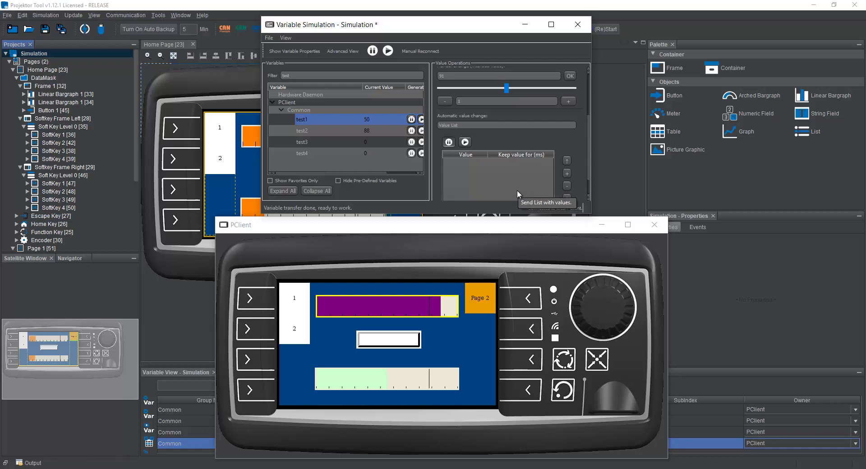
Switch test1's automatic value change to Random (50–100, every 500 ms) and start it.
click(478, 124)
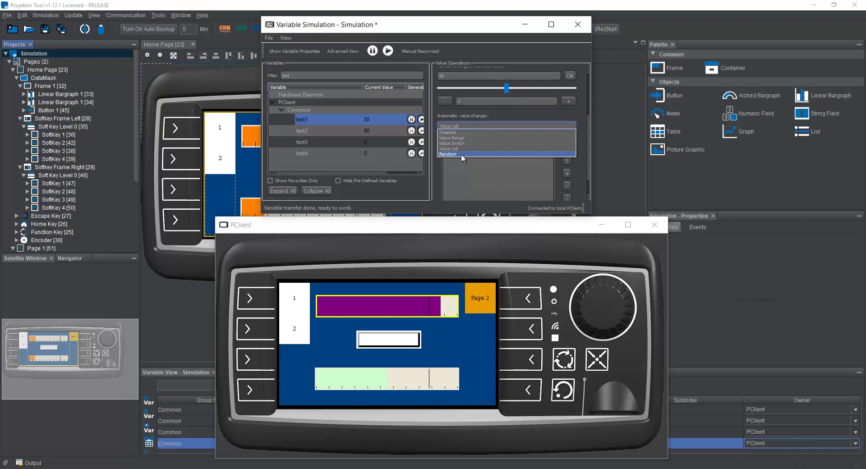
click(461, 153)
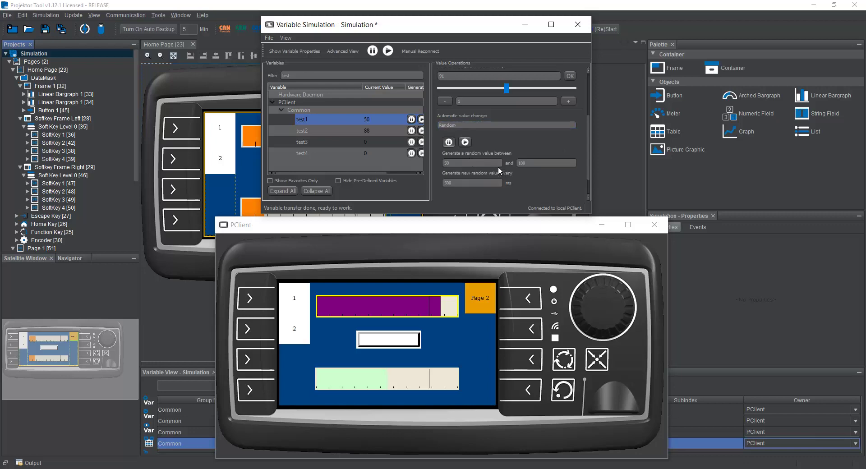
click(465, 141)
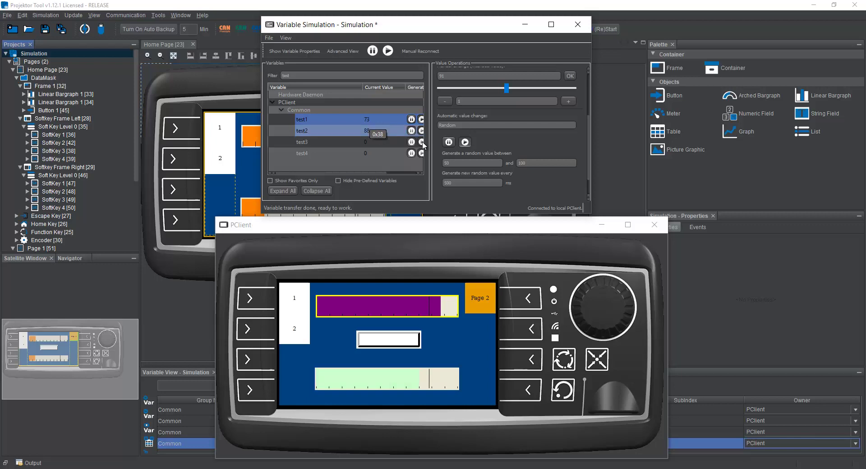
click(269, 39)
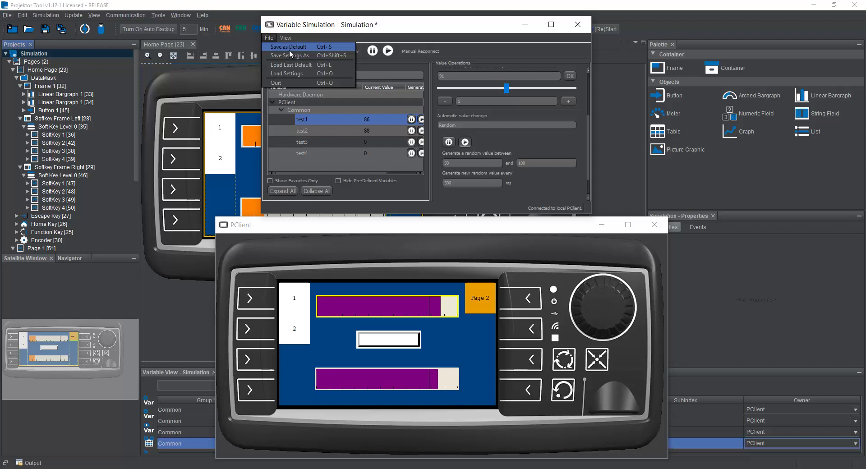
Close Variable Simulation, discarding its settings, then close the PClient simulation window.
click(269, 38)
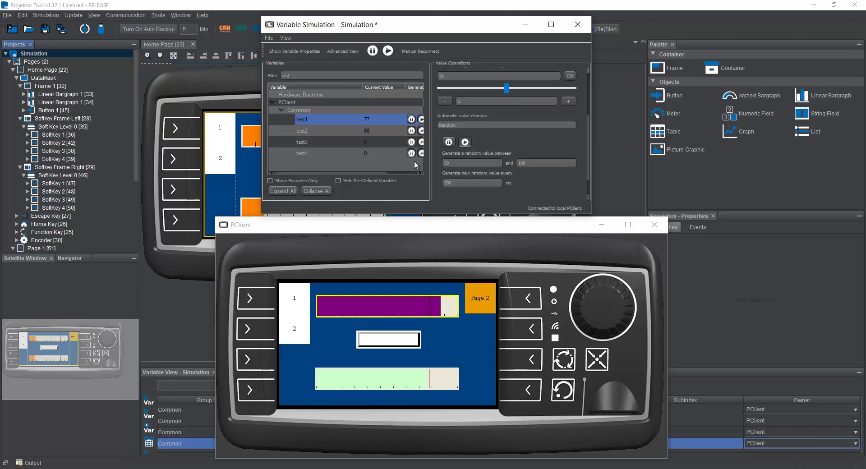
click(578, 25)
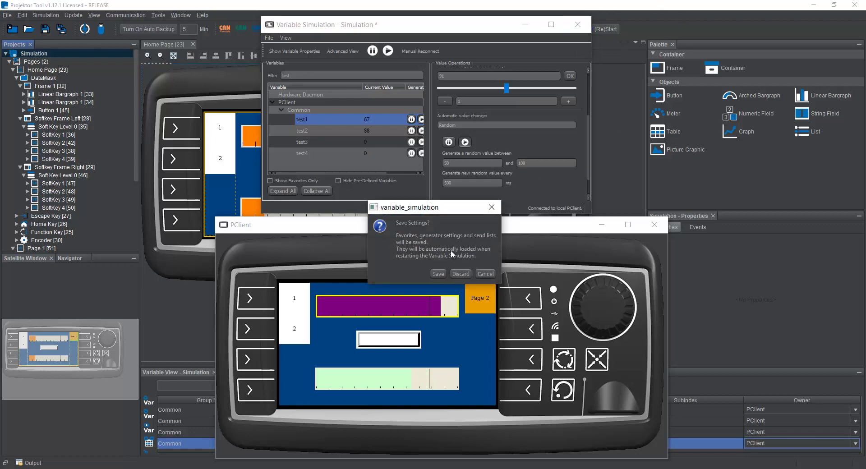
click(457, 275)
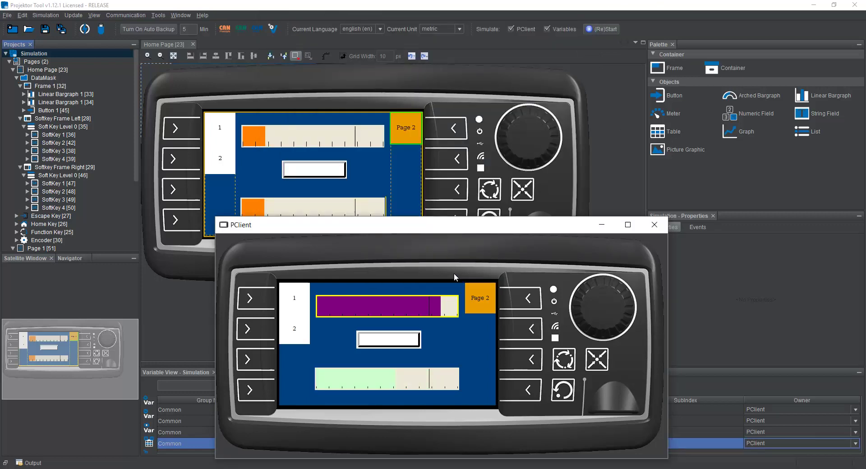
click(654, 228)
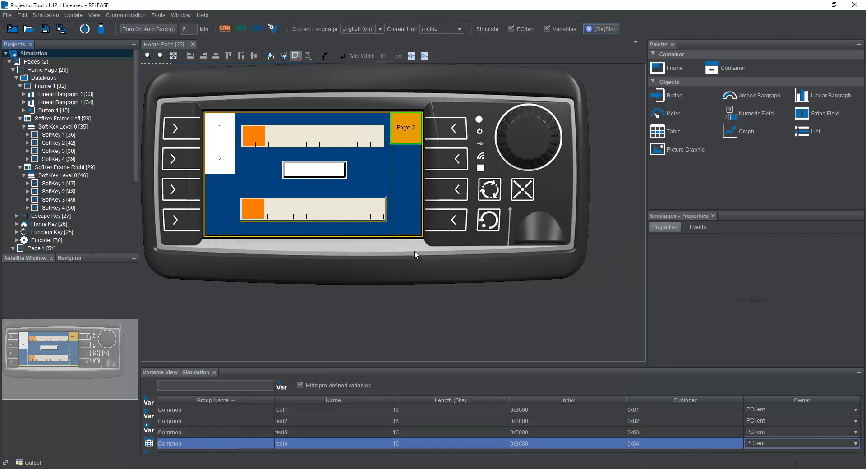
Choose Peak CAN USB as the CAN hardware in Simulation Settings and confirm.
click(46, 15)
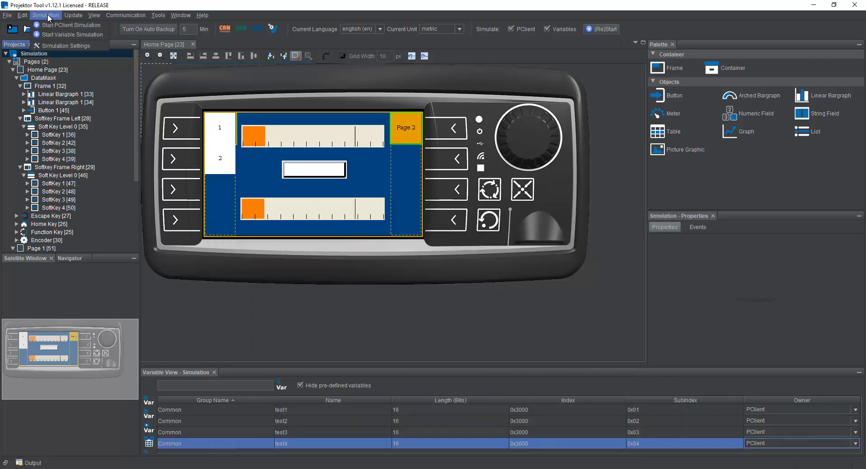
click(57, 46)
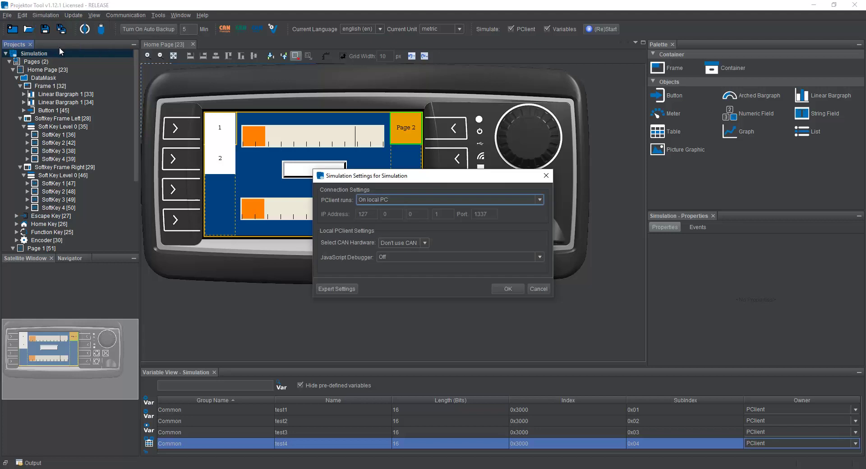
click(392, 243)
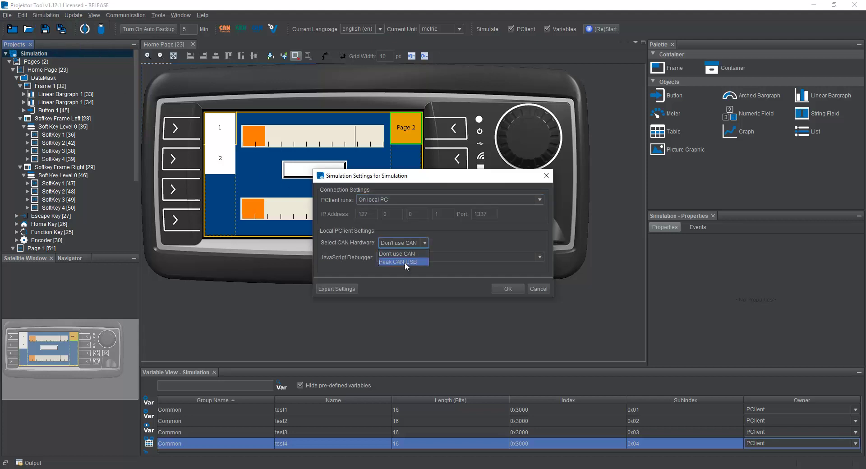
click(405, 261)
click(503, 288)
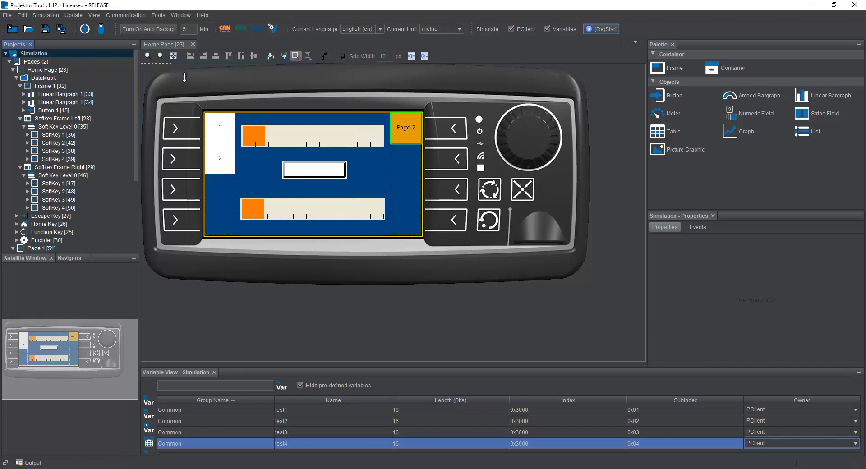
In the CANFreestyle mapping, inspect test1's byte layout, then show the 0x124 test2 mapping's byte grid.
click(220, 29)
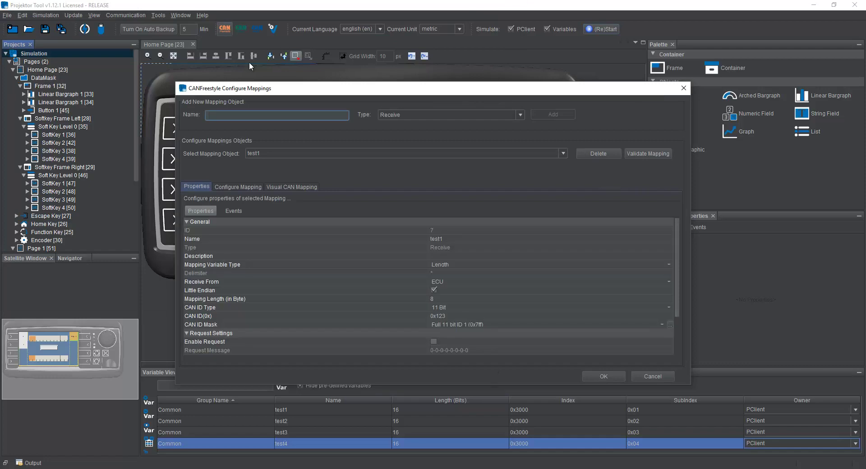
click(316, 154)
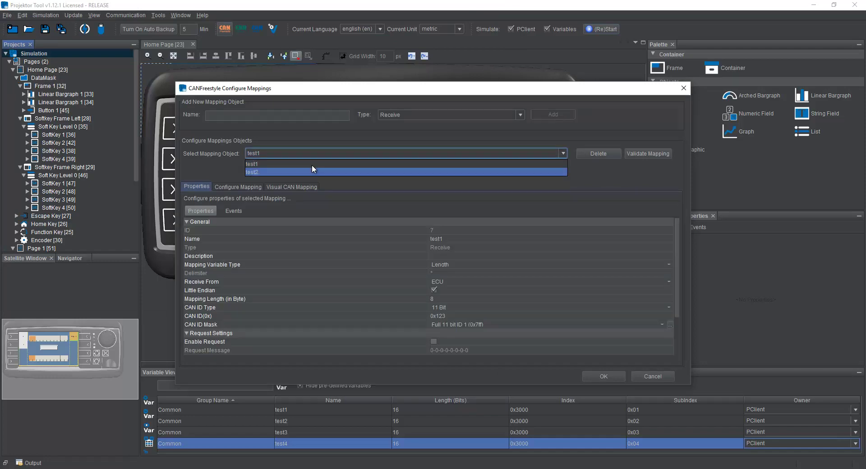
click(440, 268)
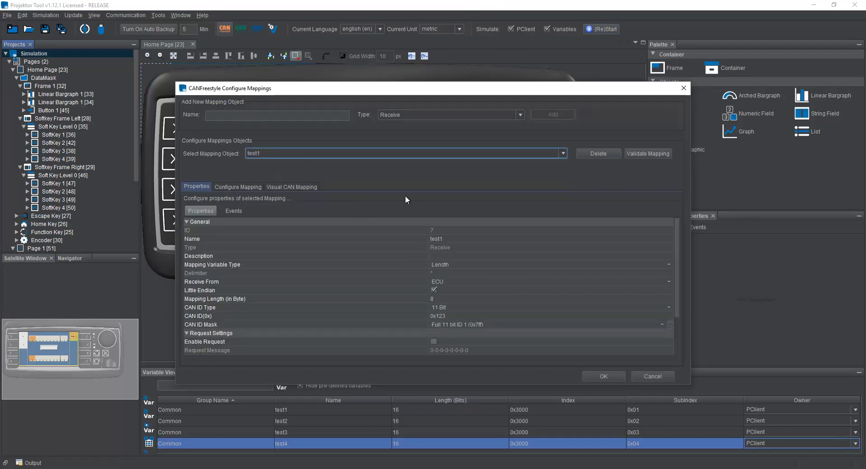
click(300, 187)
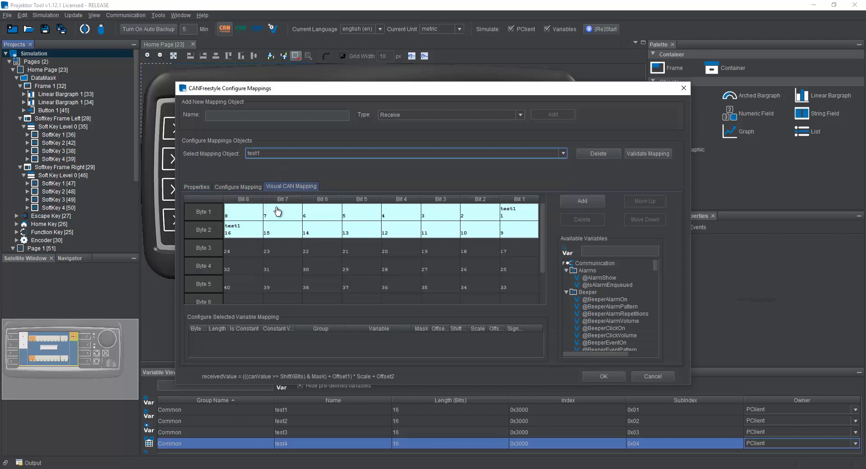
click(205, 187)
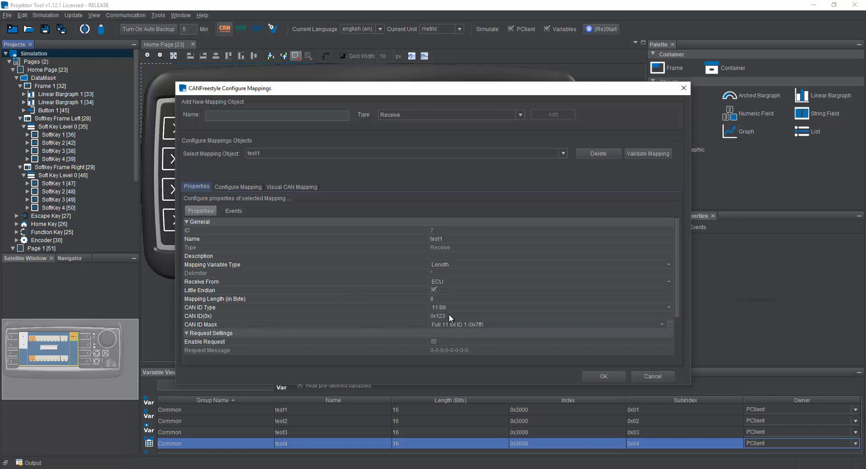
click(351, 153)
click(274, 170)
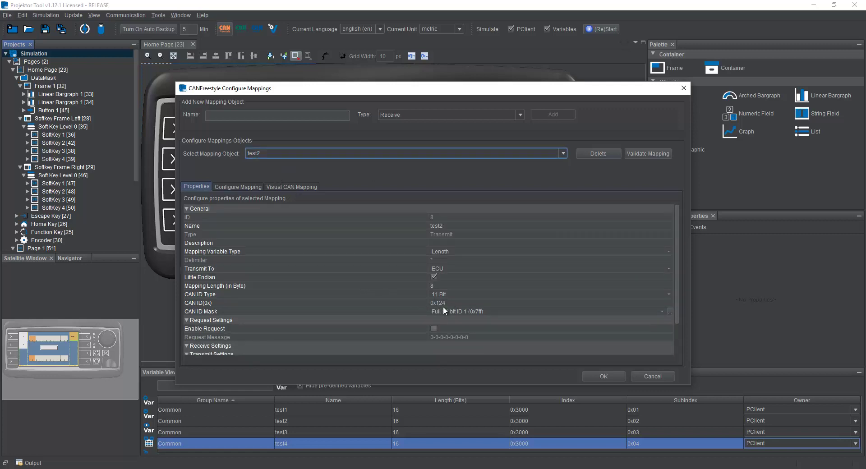
scroll(374, 298, down, 2)
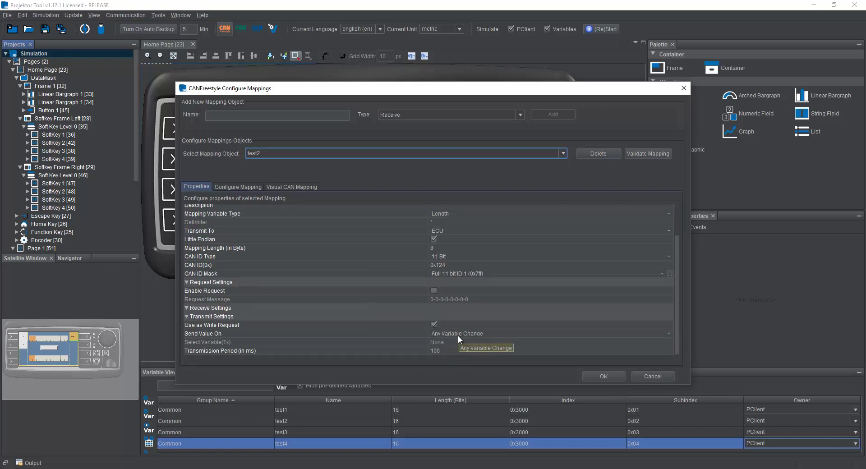
click(282, 186)
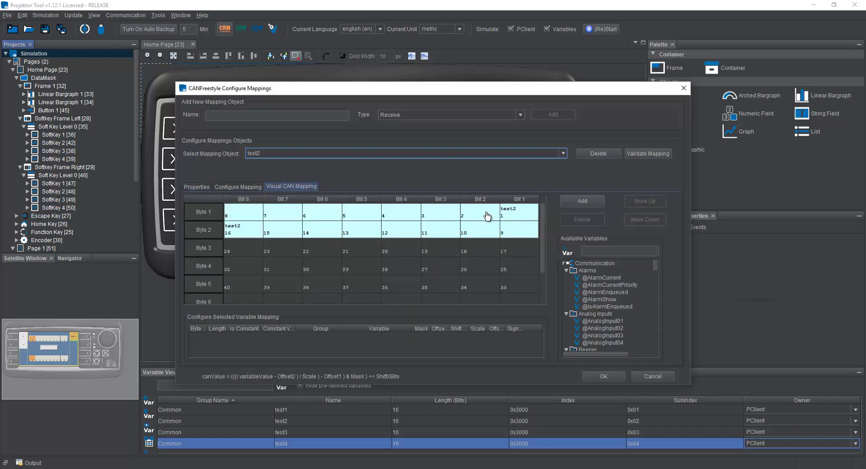
Filter variables by 'test', place test3 in bytes 3–4 and test4 in bytes 5–6, and confirm.
click(608, 251)
text(test)
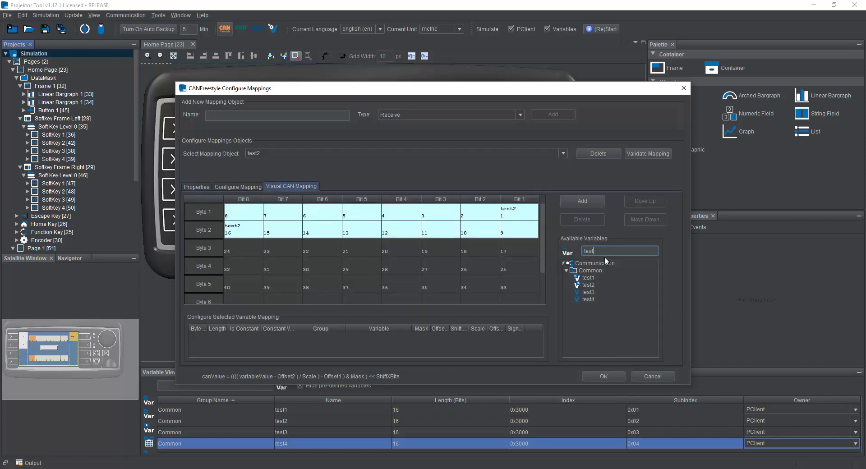
click(589, 292)
drag(526, 274, 516, 249)
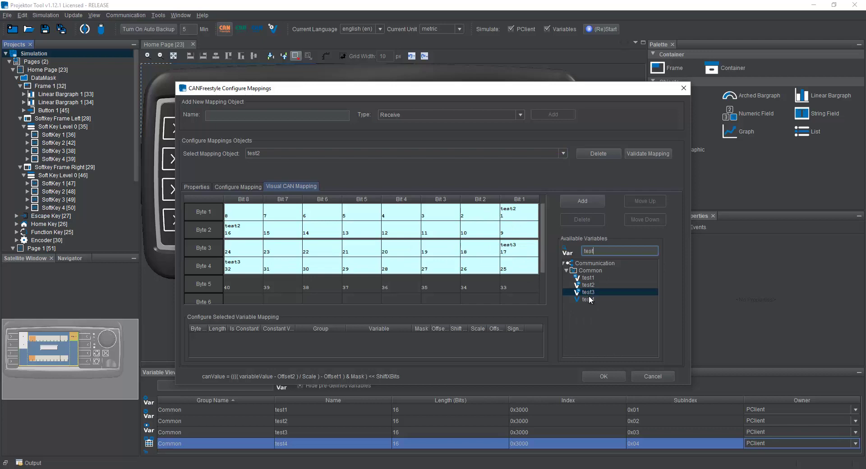
drag(589, 299, 516, 289)
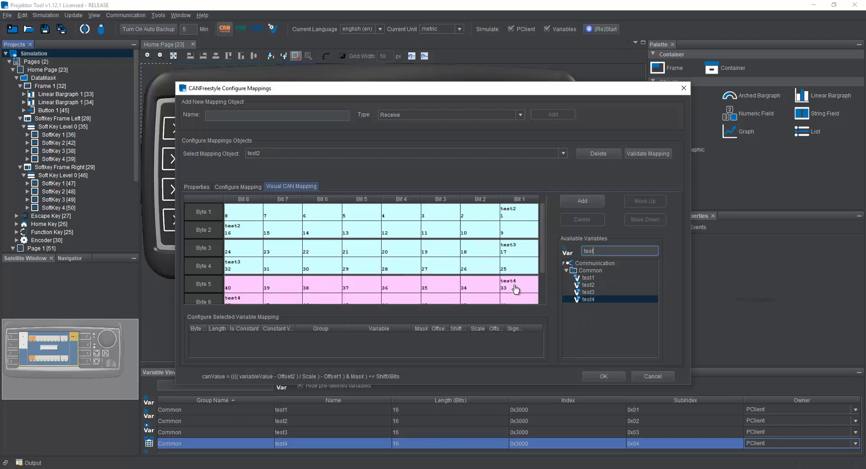
click(605, 376)
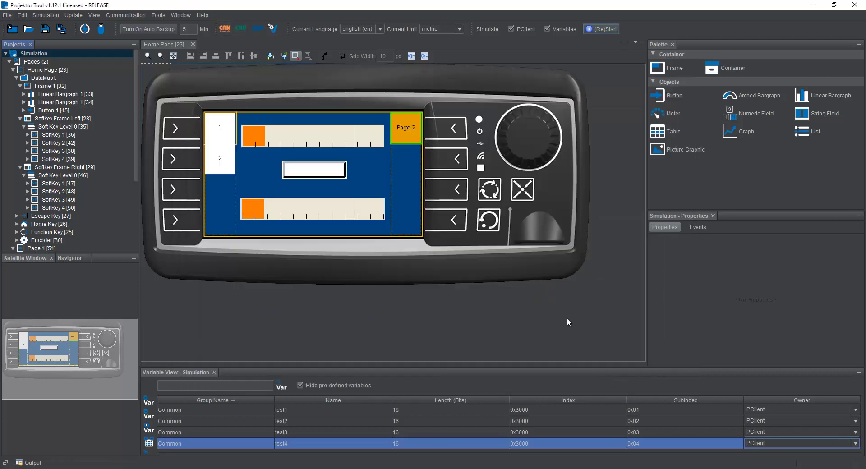
Save the project and restart the PClient simulation, accepting the CAN bus risk warning.
click(44, 30)
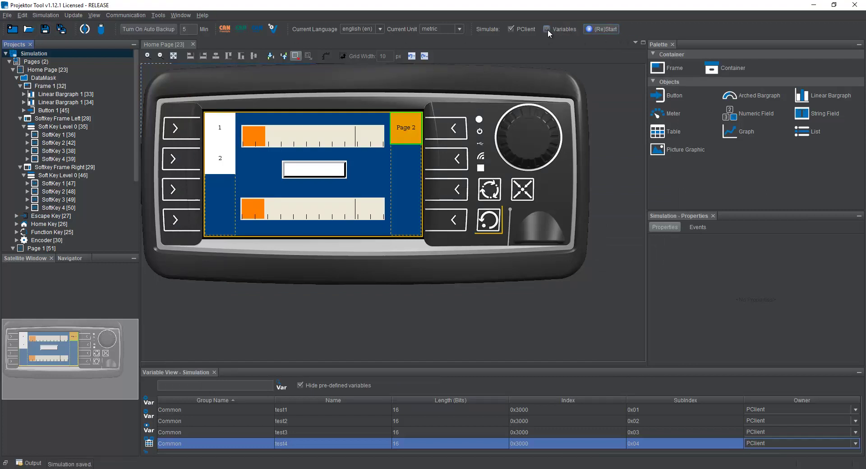
click(611, 29)
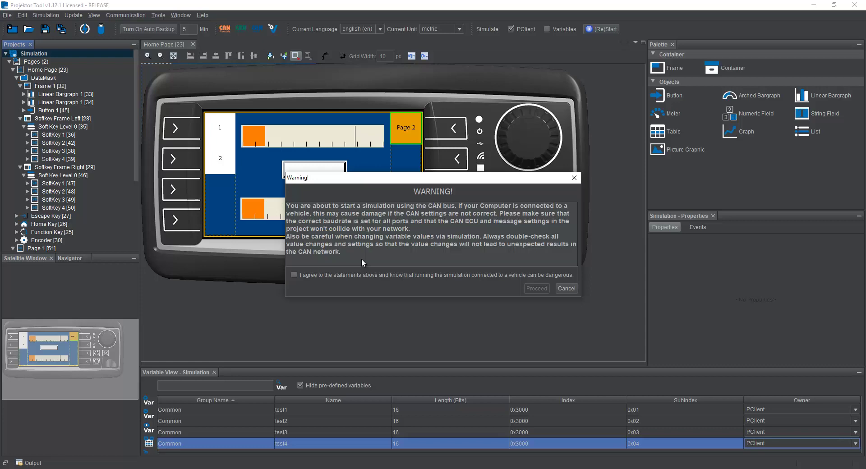
click(309, 276)
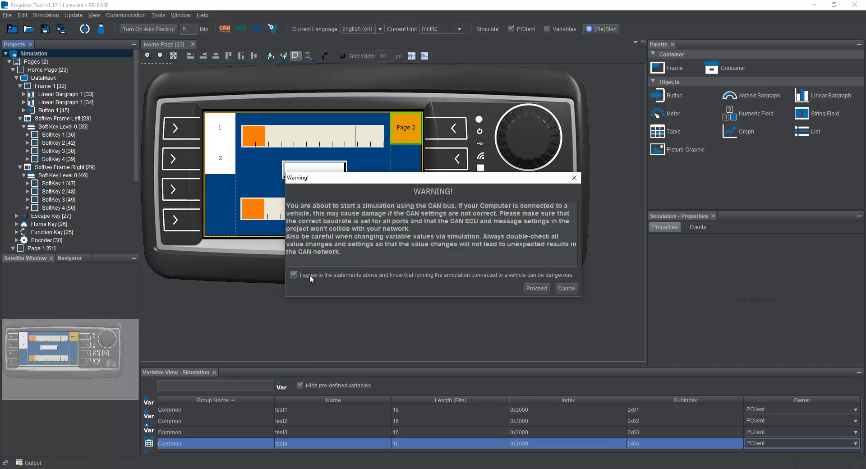
click(542, 288)
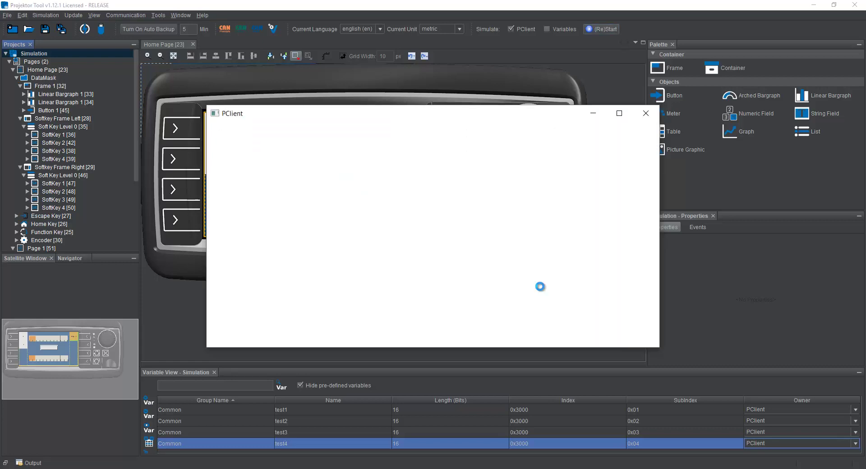
Arrange the PClient window above and PCAN-View below it so both are visible.
drag(476, 118, 491, 16)
click(656, 468)
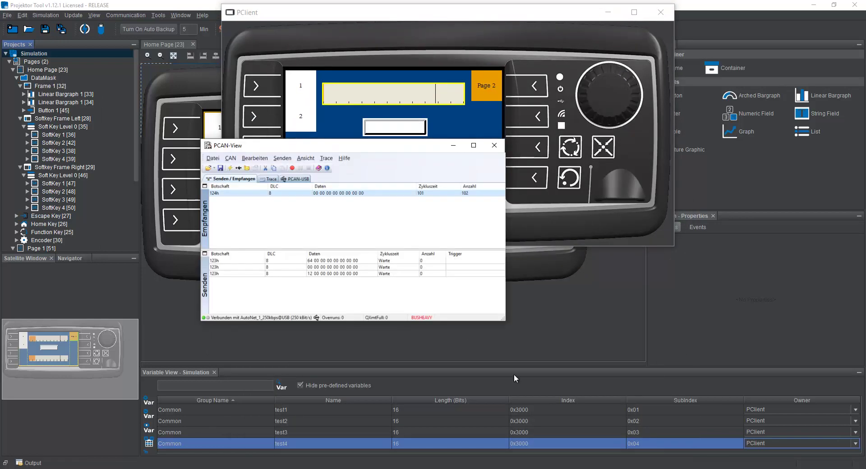
drag(372, 149, 452, 259)
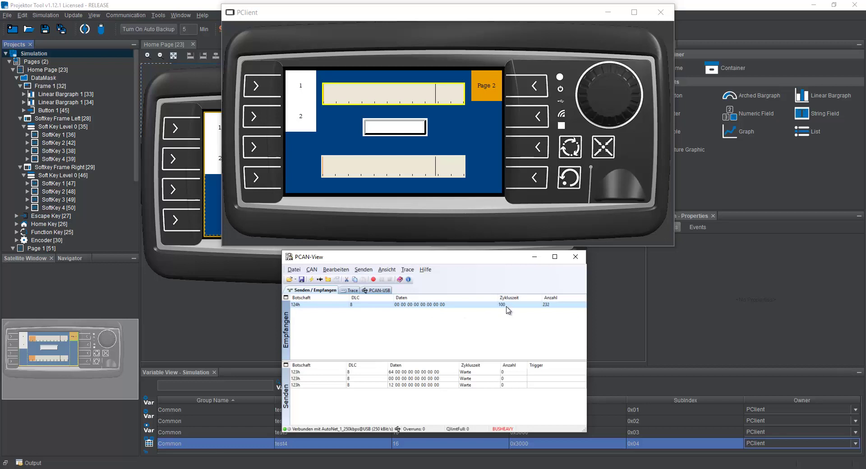
Select the upper bargraph and press softkey 1 repeatedly on the simulated panel.
click(438, 98)
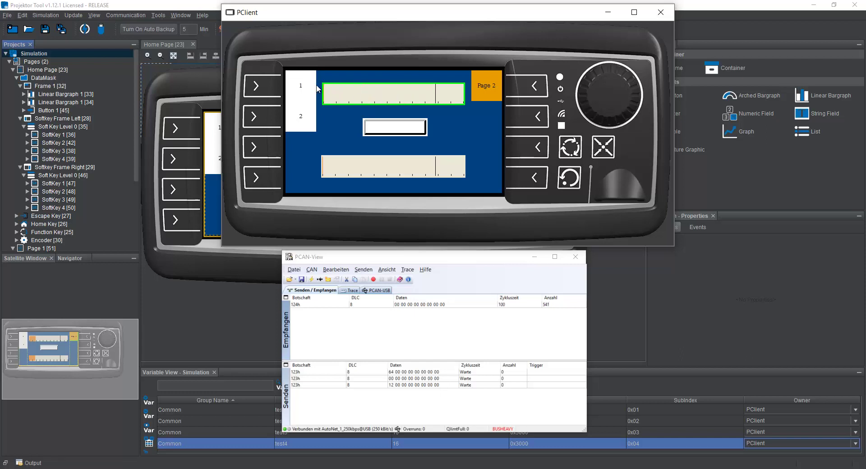
click(302, 86)
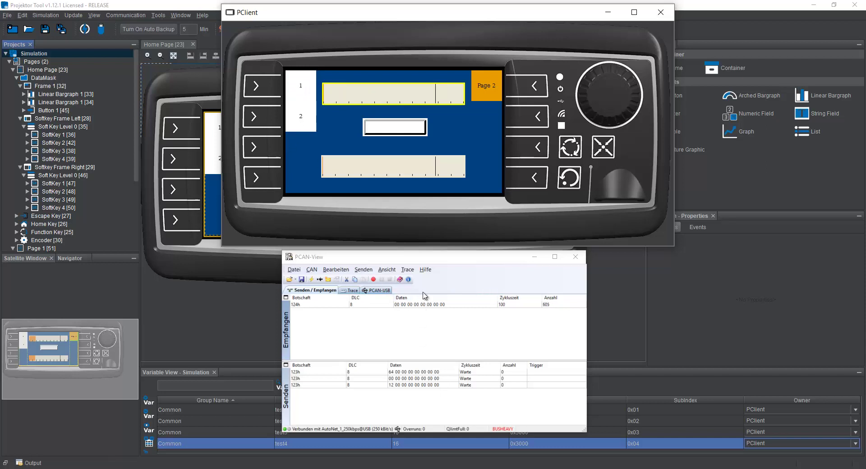
click(300, 83)
click(302, 85)
click(302, 84)
click(302, 84)
click(301, 84)
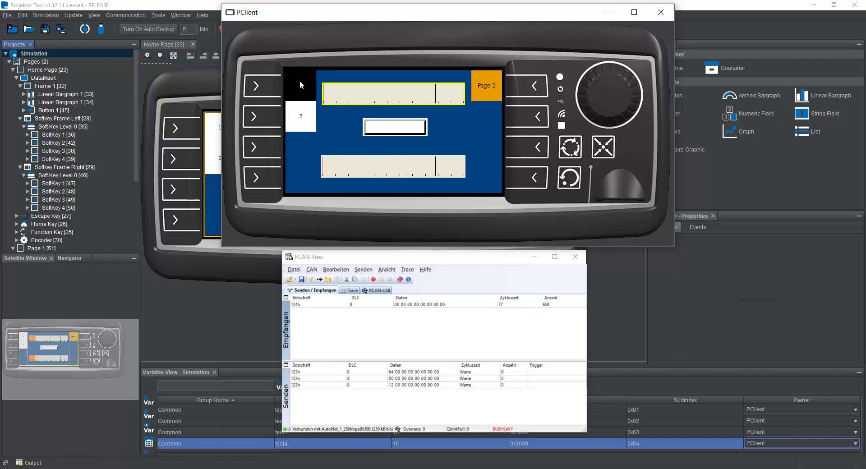
click(302, 85)
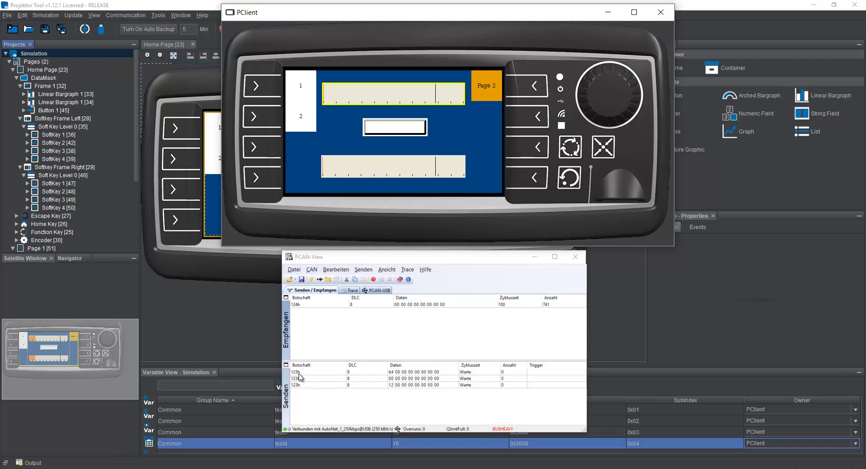
Transmit the 123h messages from the Senden list: the third row once, then the first and second rows alternately.
click(307, 386)
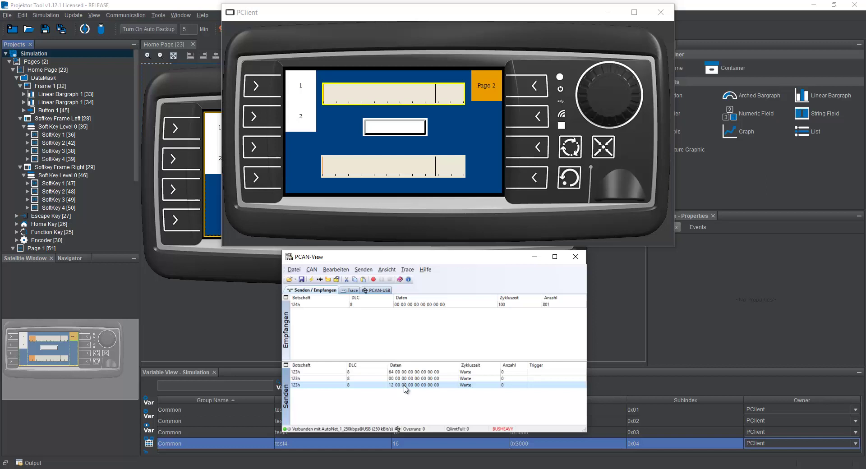
key(space)
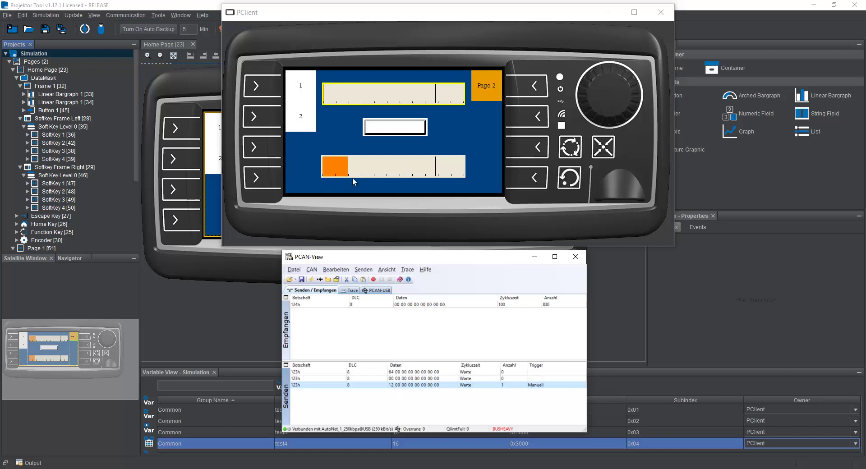
click(406, 373)
key(space)
click(409, 379)
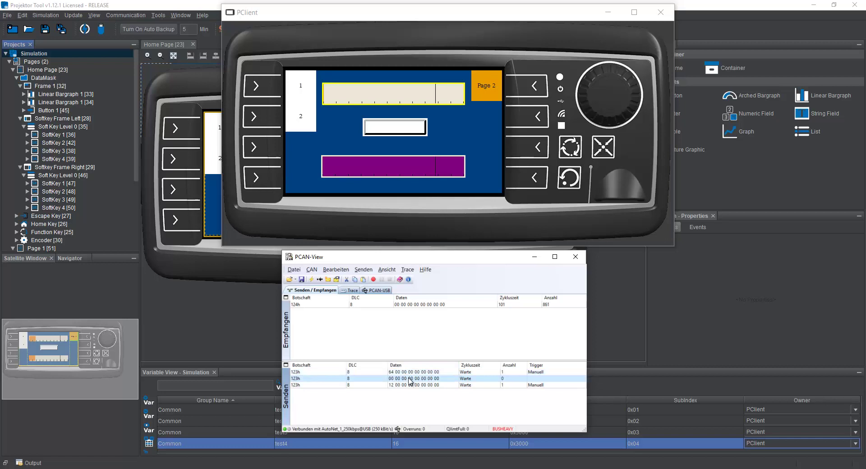
key(space)
click(408, 373)
key(space)
click(409, 380)
key(space)
click(407, 373)
key(space)
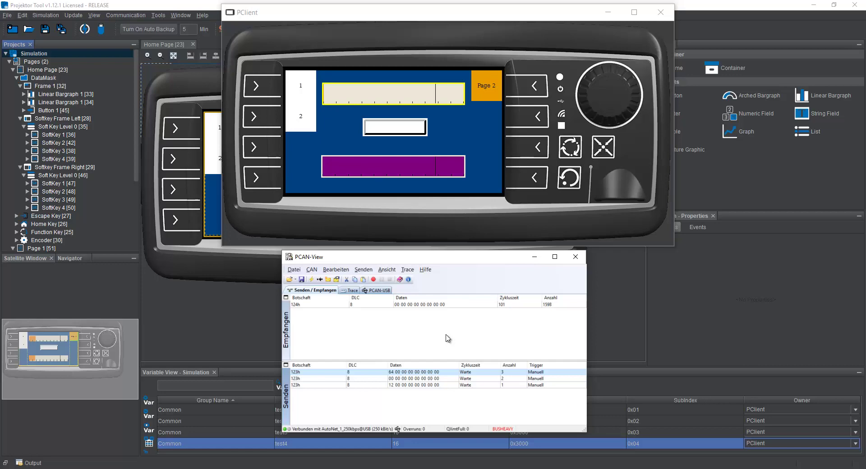
Close PCAN-View and PClient, then switch PClient runs to On Panel and back to On local PC.
click(576, 257)
click(669, 16)
click(46, 15)
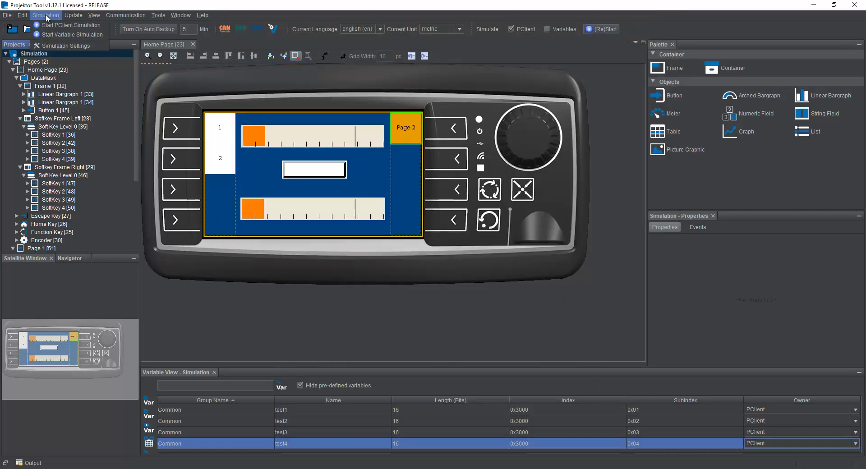
click(58, 47)
click(397, 199)
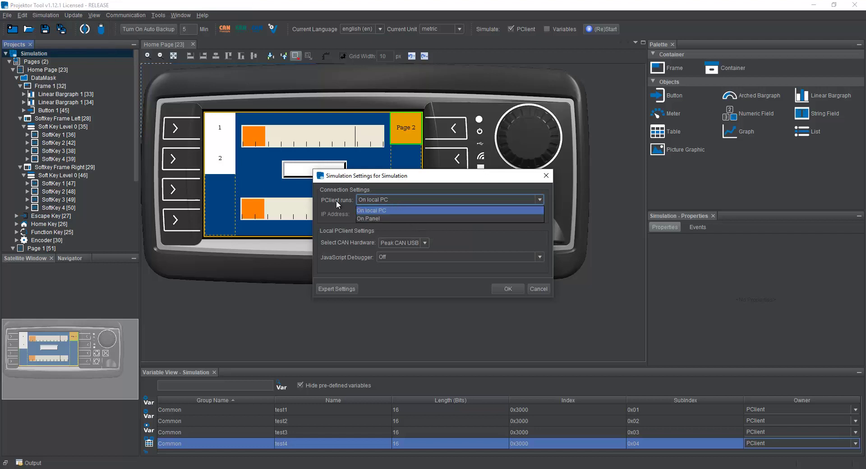
click(381, 219)
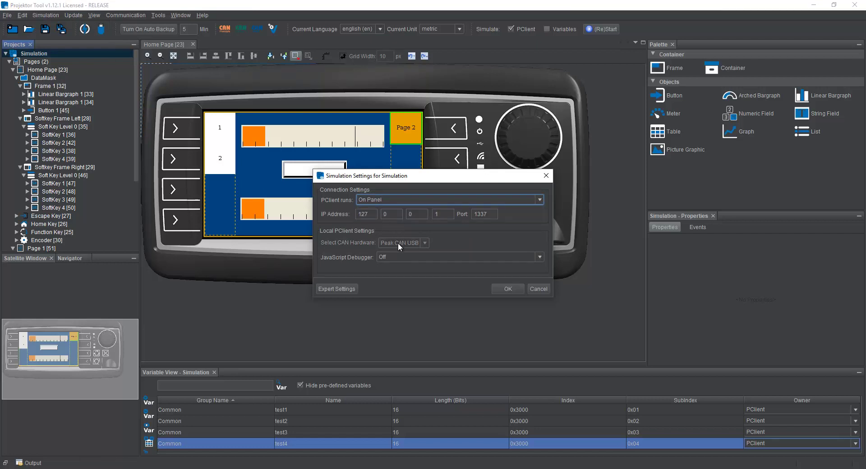
click(403, 201)
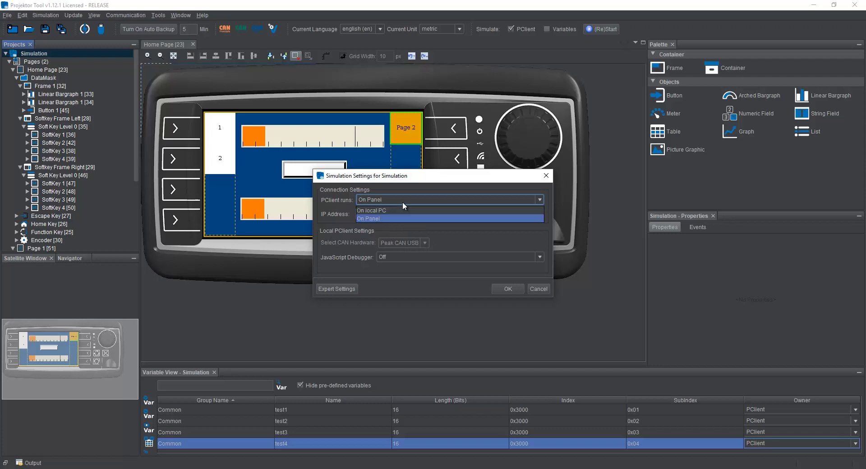
click(397, 210)
click(500, 292)
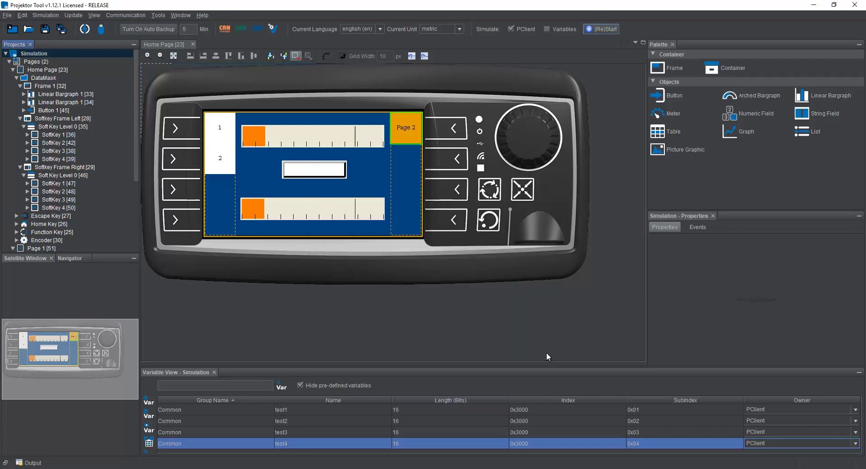